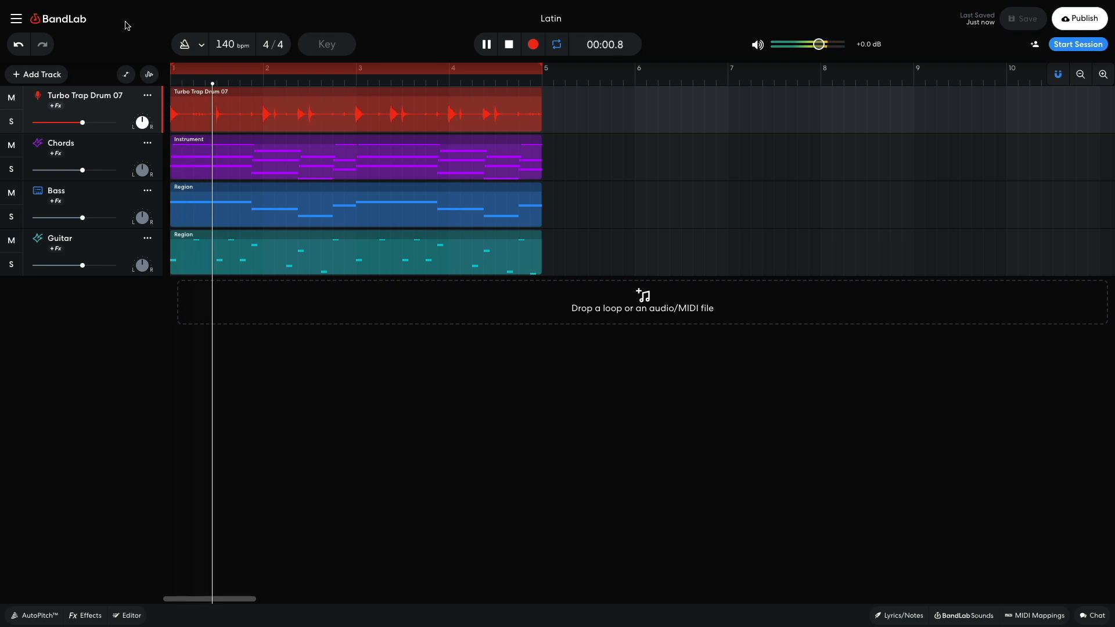
Draw two short notes in the second half of bar 2 in the Guitar track's region
click(906, 488)
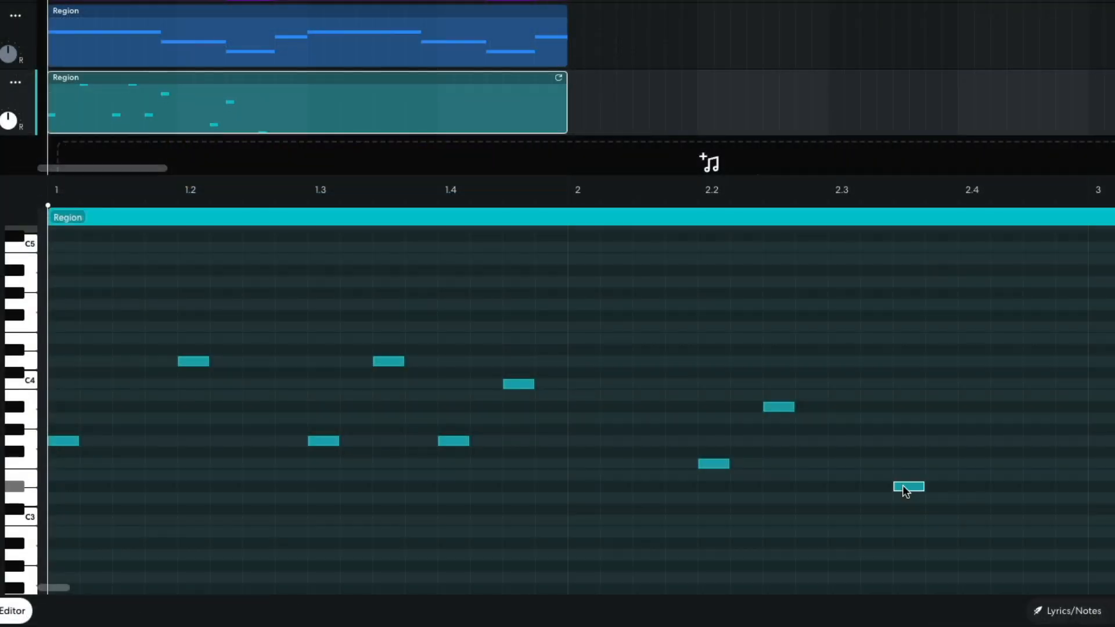
click(975, 362)
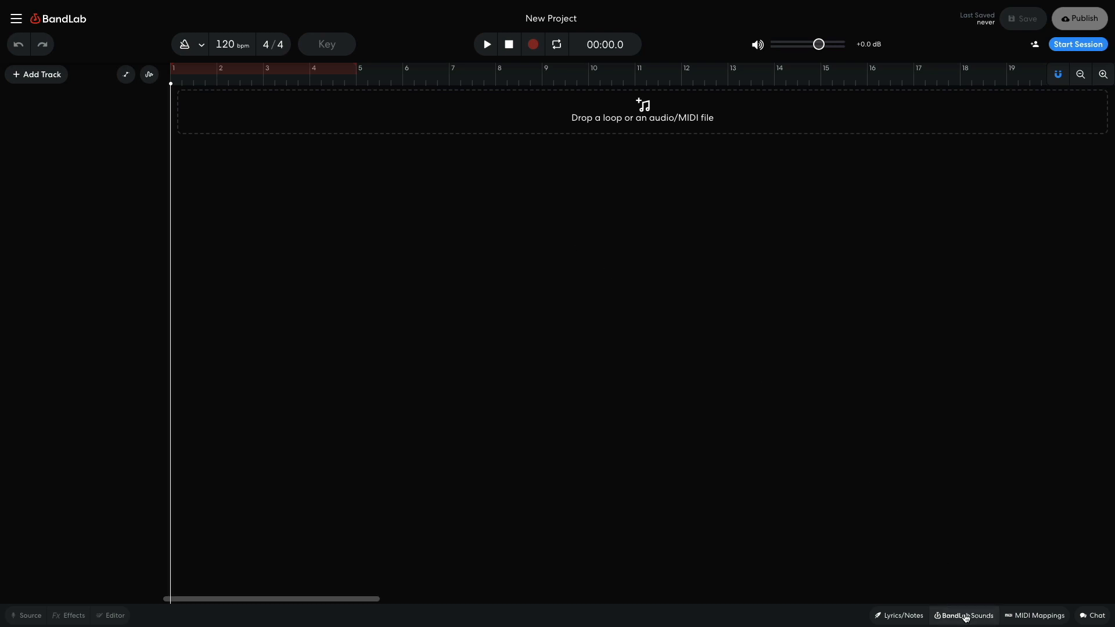
Search the BandLab Sounds packs for "trap" and open the Turbo Trap pack
click(965, 616)
click(939, 123)
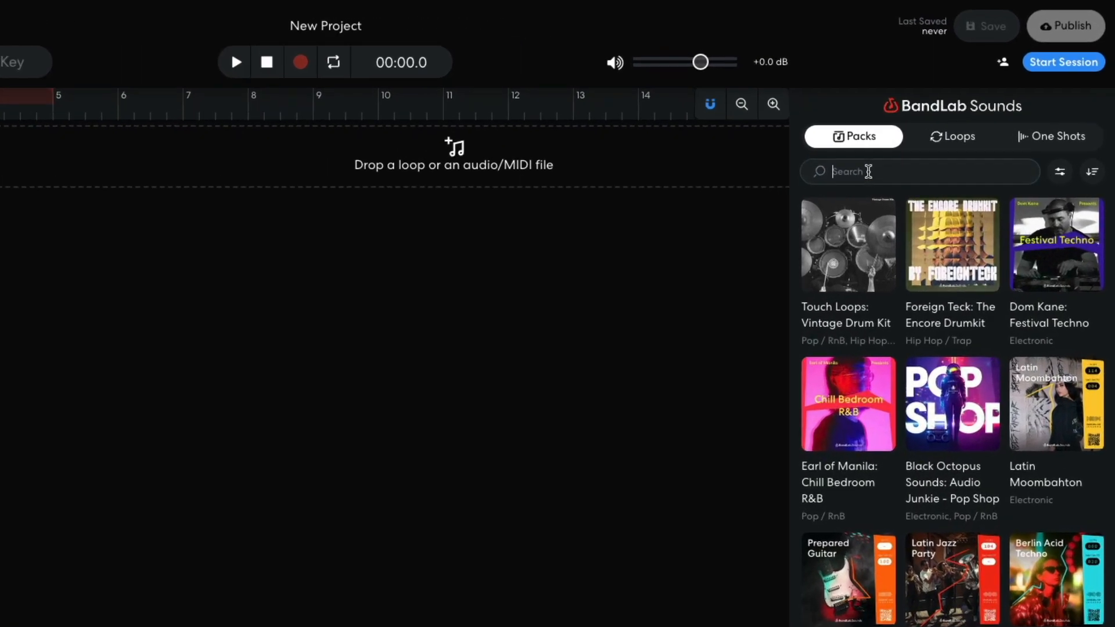
text(trap)
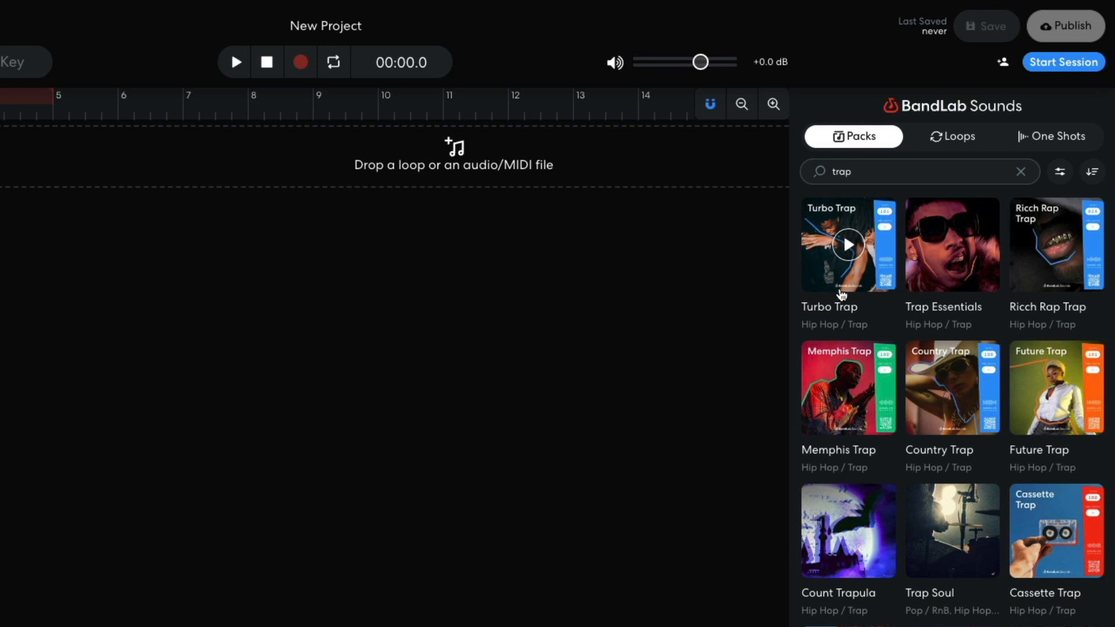
click(837, 309)
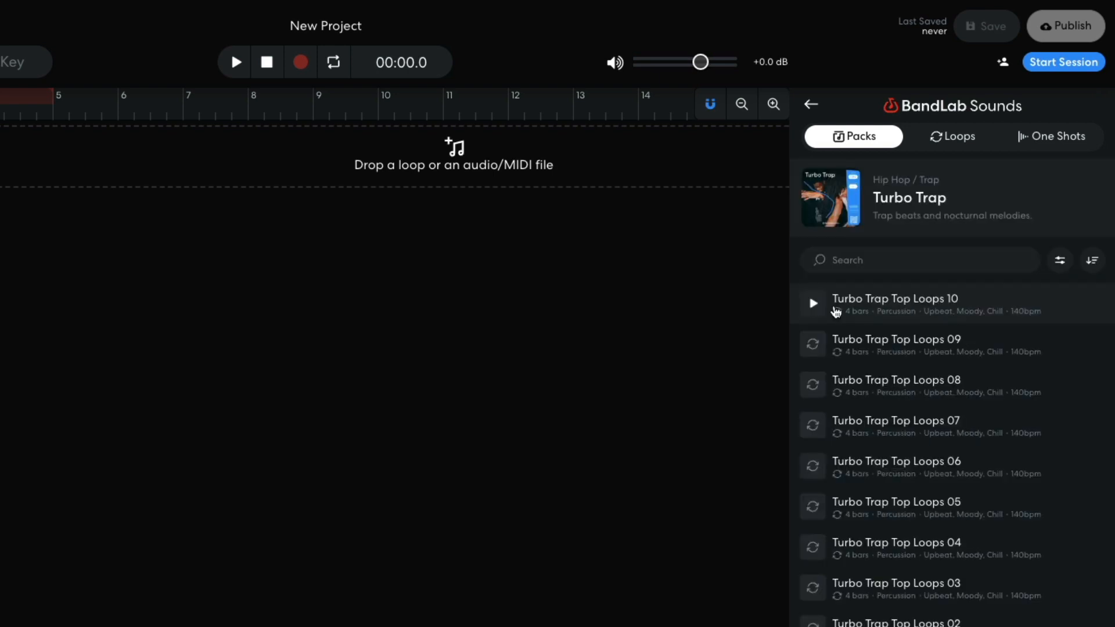
Filter the Turbo Trap pack by the Drum instrument and place the Turbo Trap Drum 07 loop at bar 1 of the timeline
click(1060, 262)
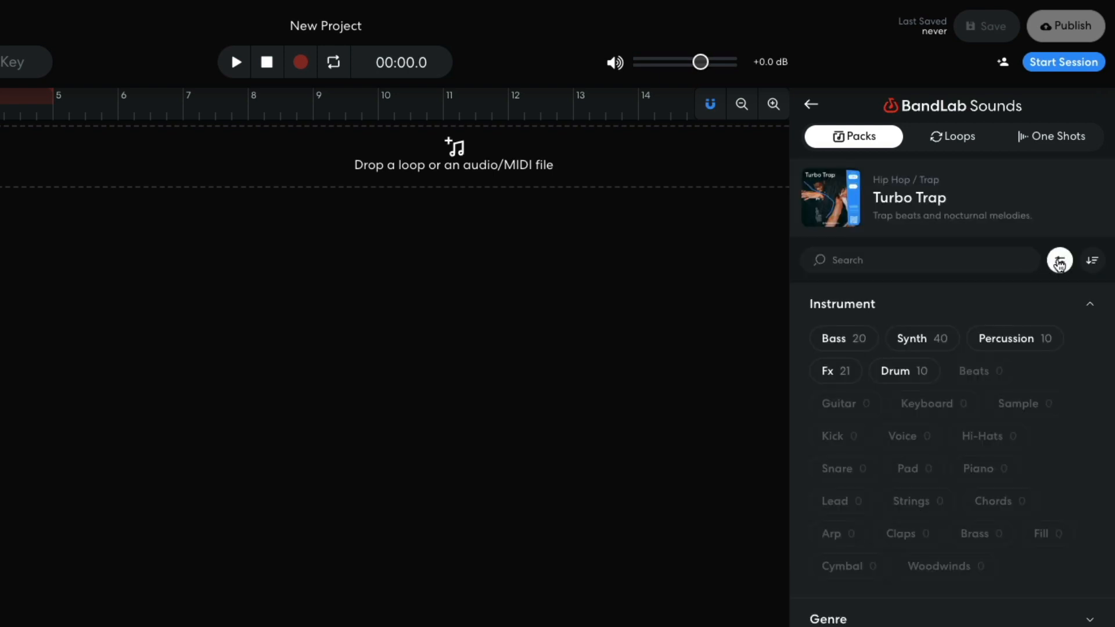
click(904, 373)
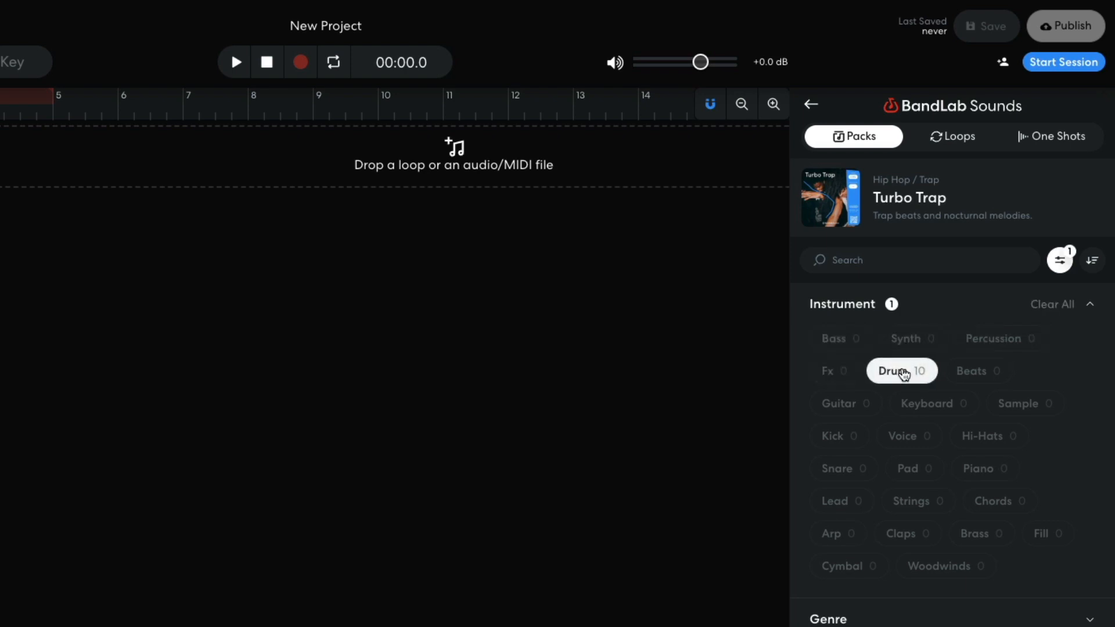
click(960, 566)
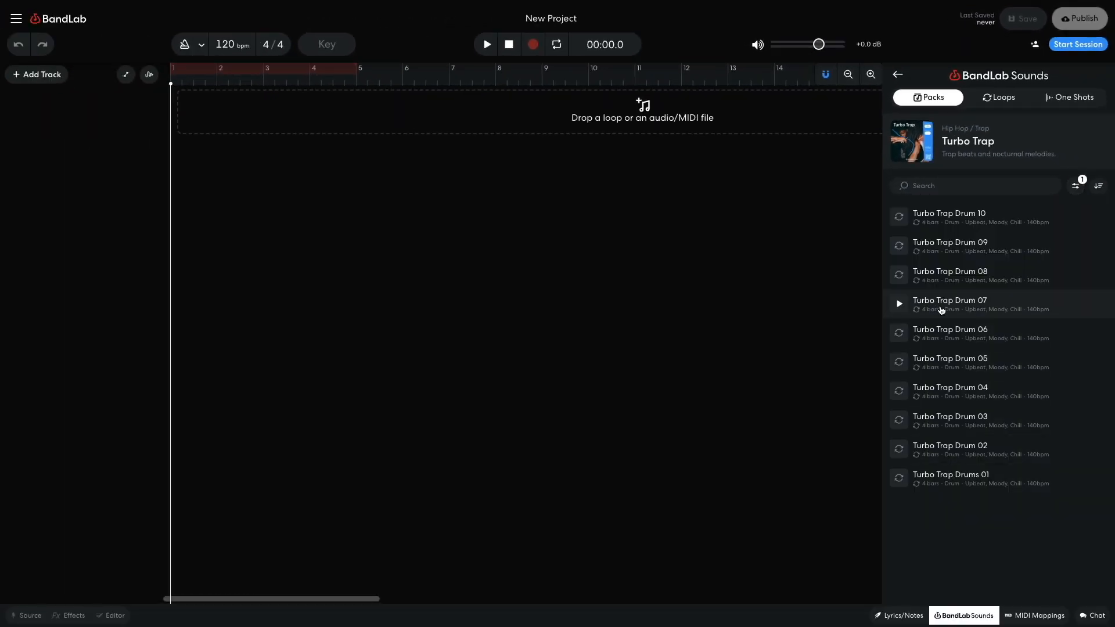
drag(941, 307, 200, 112)
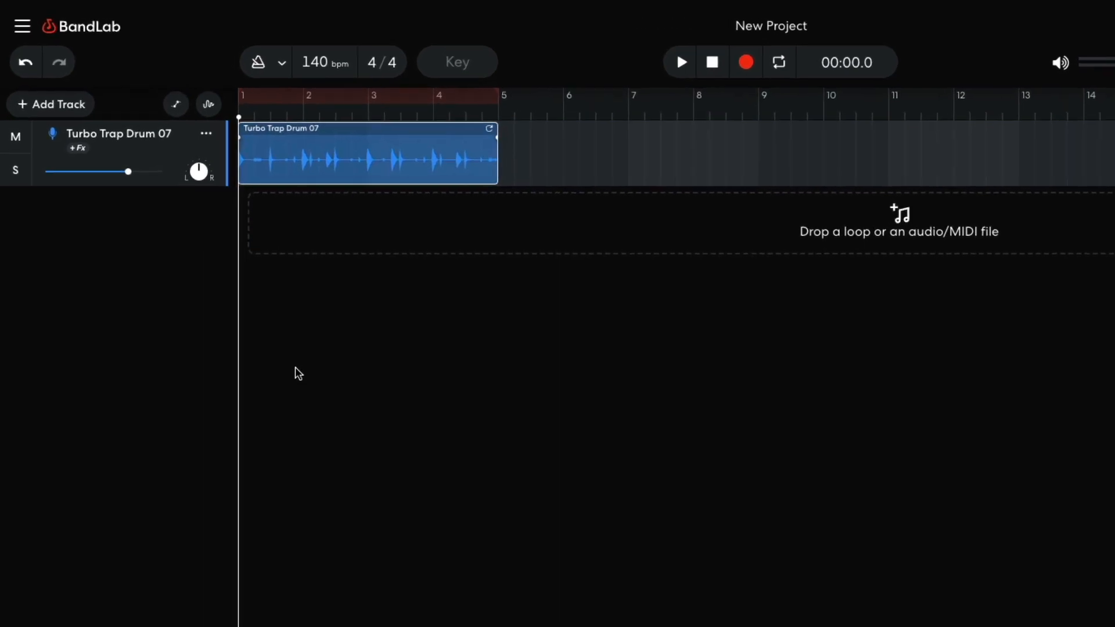
Play back the drum loop and slightly lower the volume of the Turbo Trap Drum 07 track
key(space)
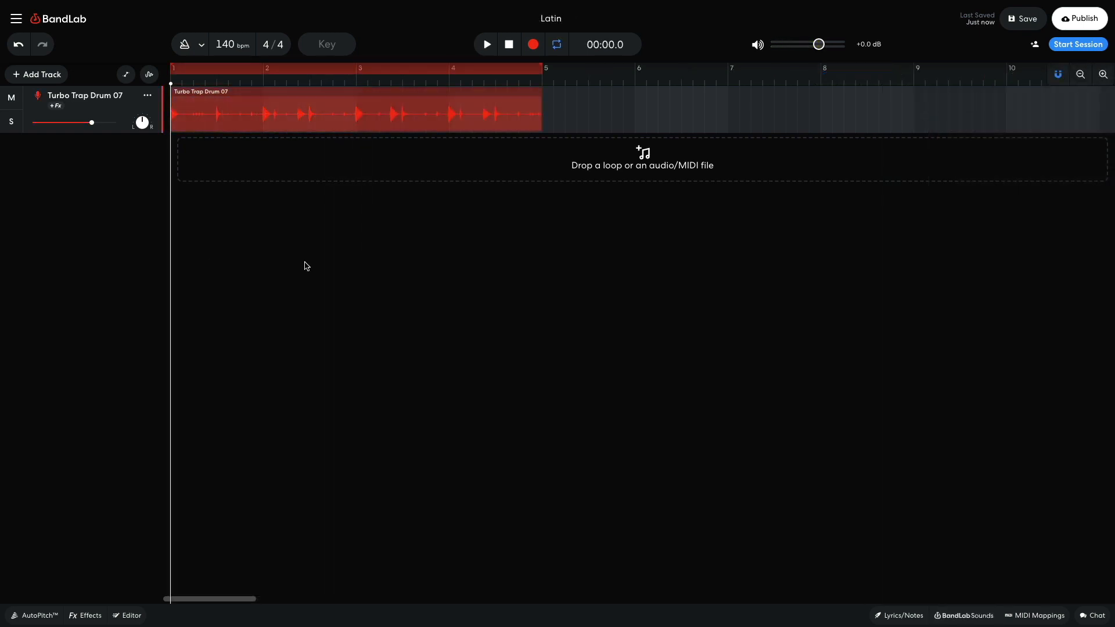
drag(92, 123, 83, 122)
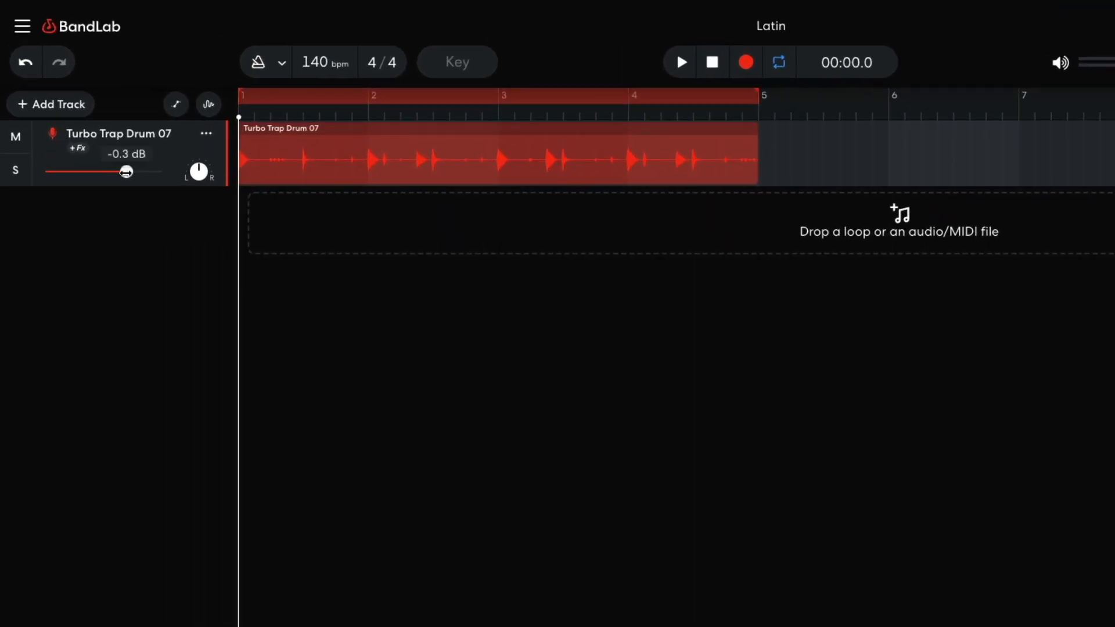
drag(117, 172, 115, 172)
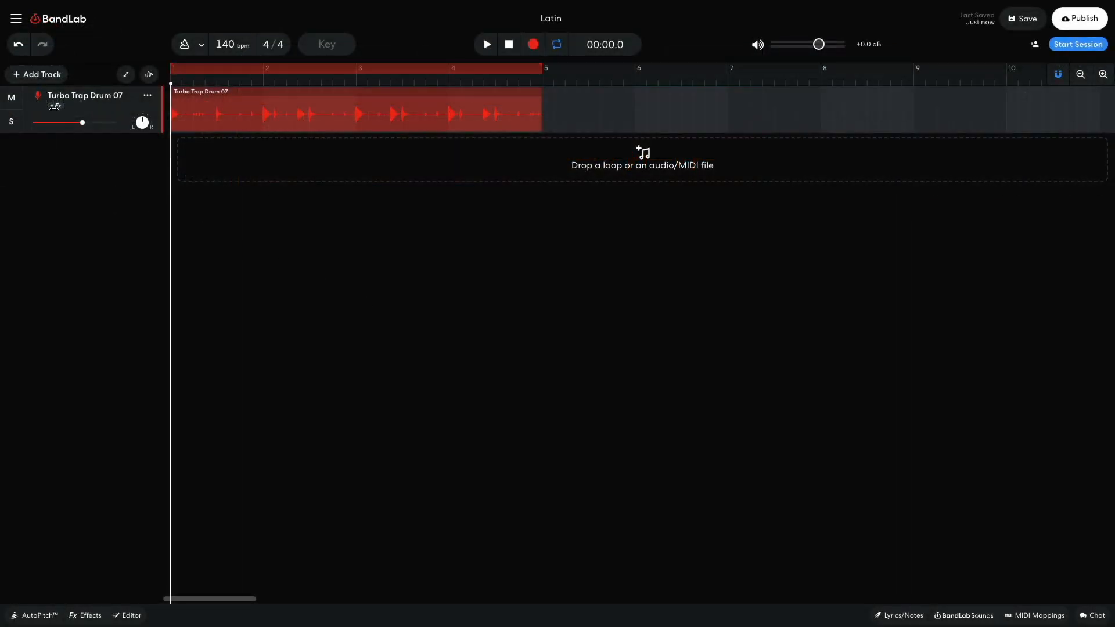
Add a virtual instrument track, show its instrument settings and slightly lower its volume
click(39, 75)
click(70, 175)
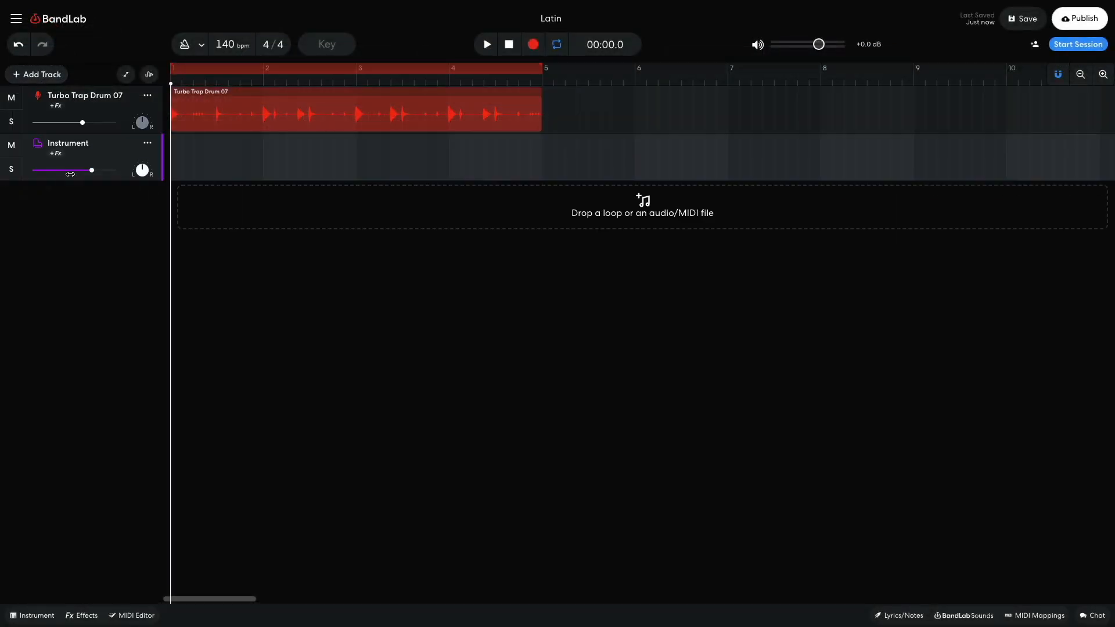
click(28, 614)
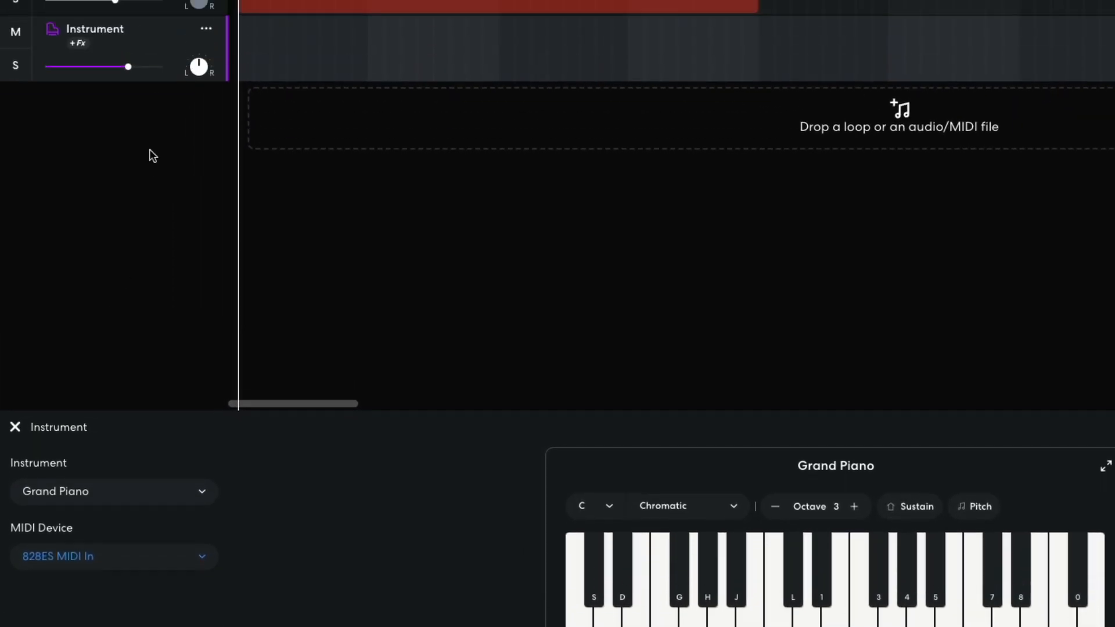
drag(129, 113, 117, 114)
Play back the Grand Piano chord progression together with the drum loop
key(shift)
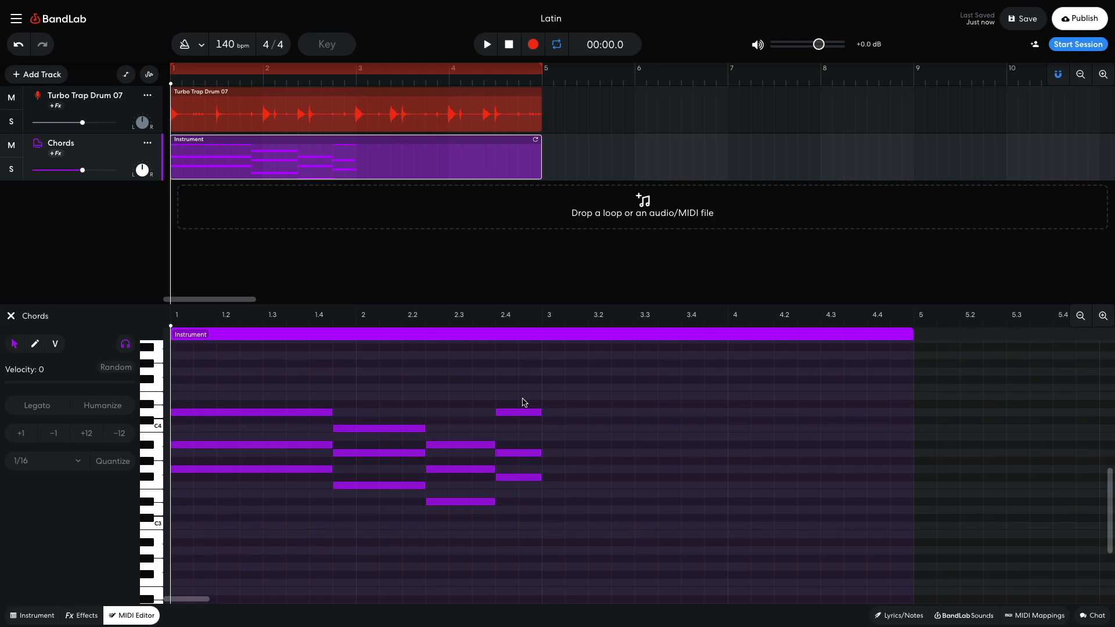
key(space)
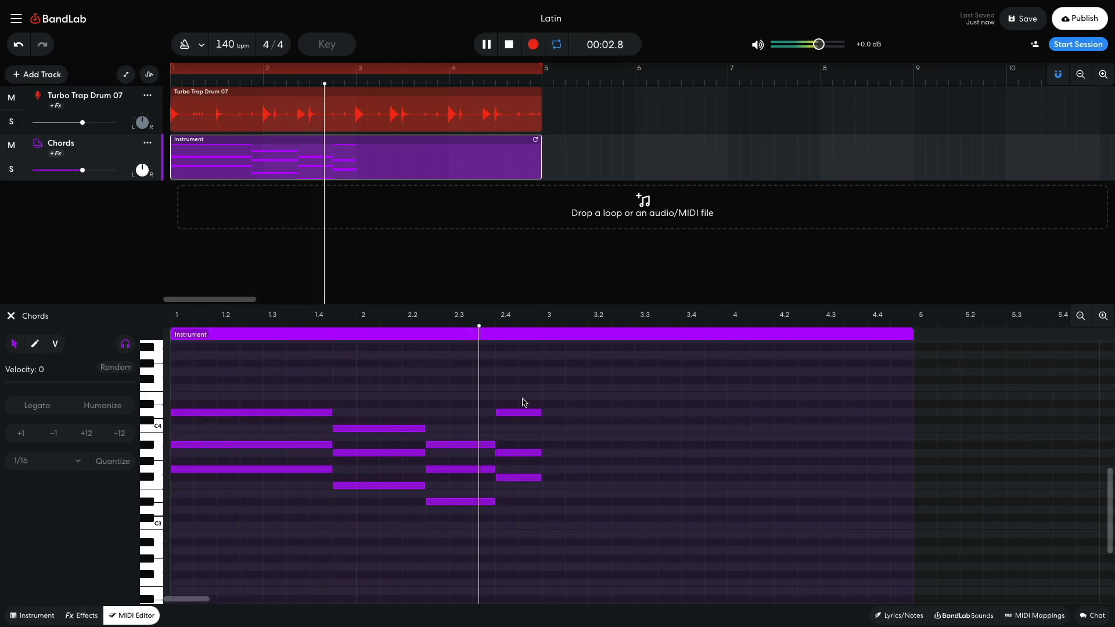
key(space)
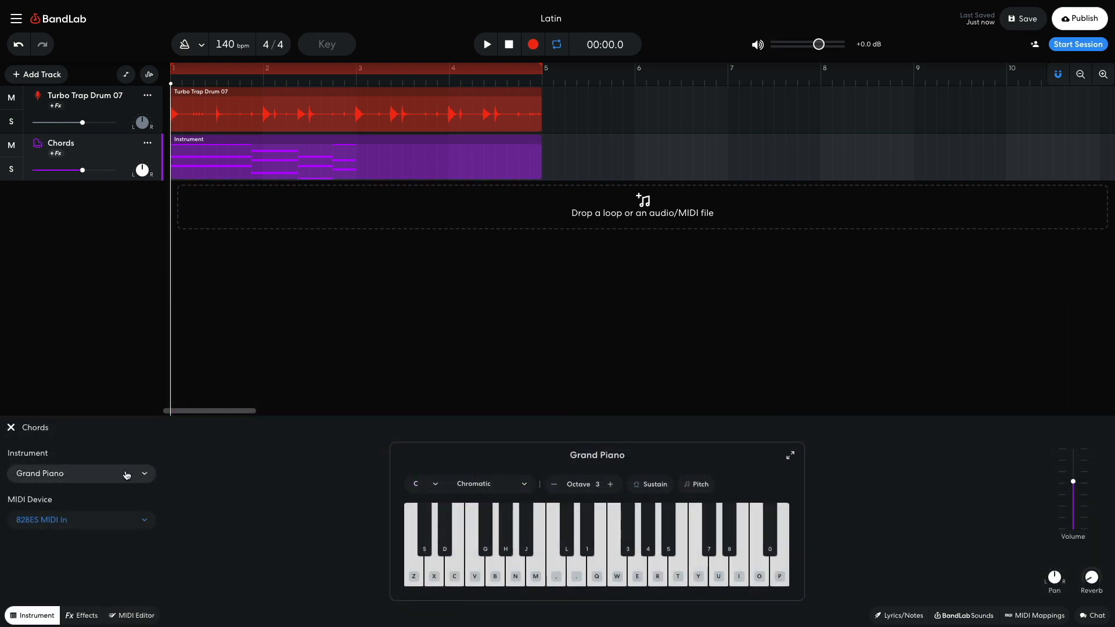
Change the Chords track's instrument to Nylon Guitar from the Guitars category and play back the chords
click(125, 476)
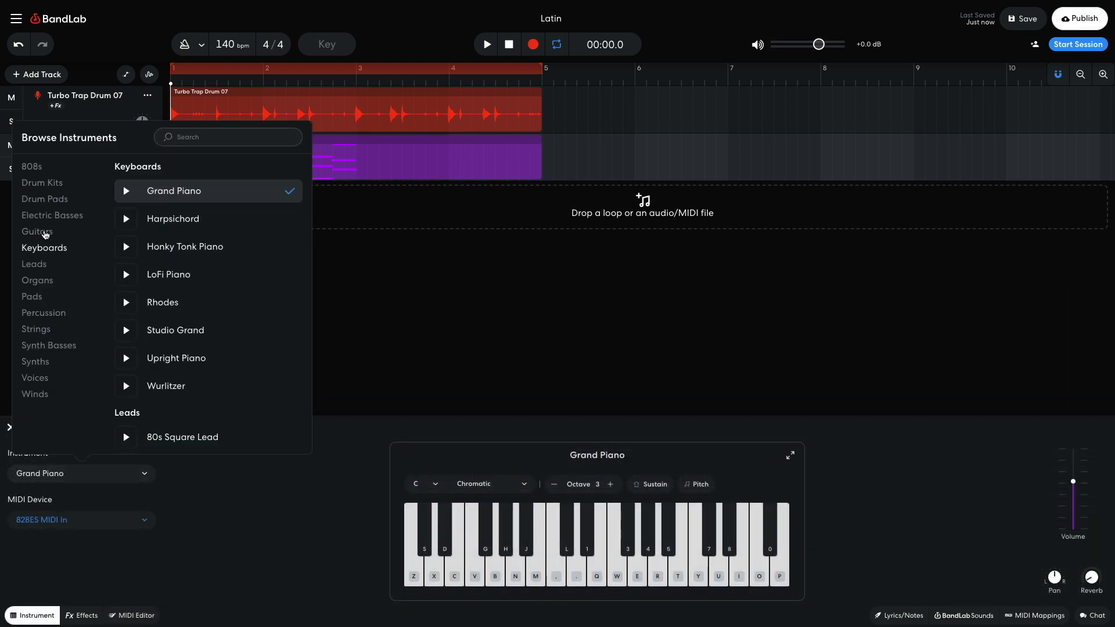
click(37, 232)
scroll(249, 346, down, 3)
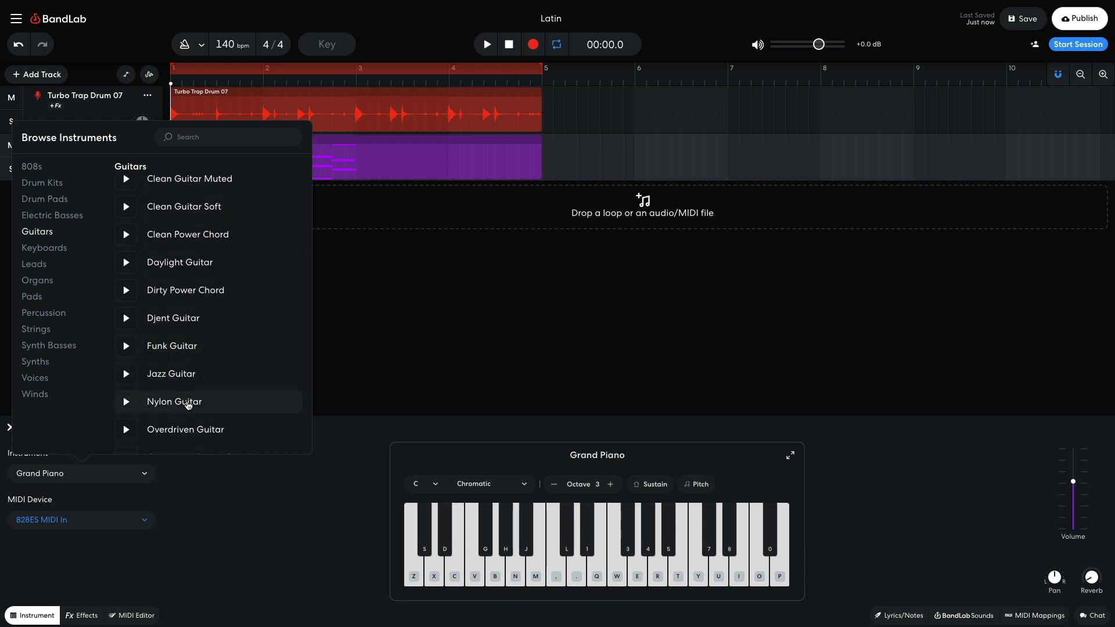
click(188, 406)
click(200, 503)
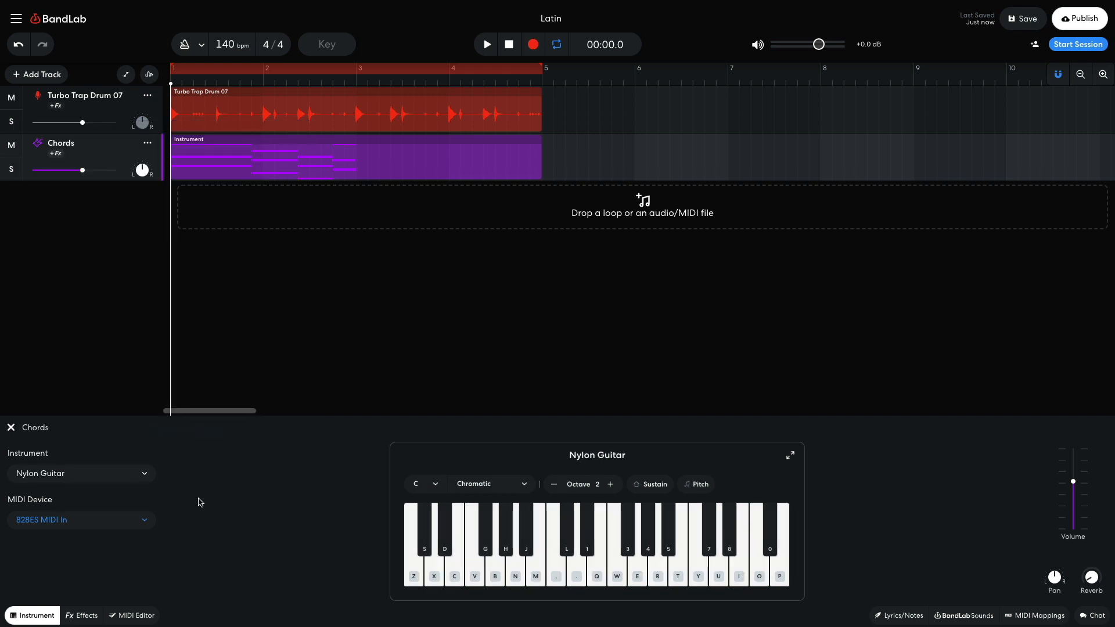
key(space)
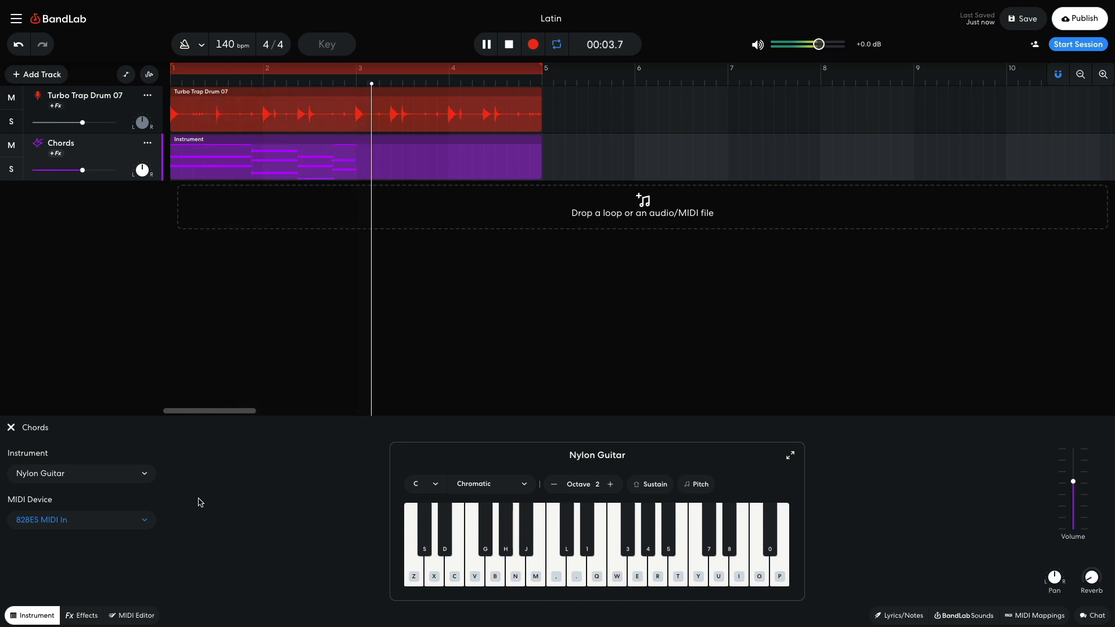
key(space)
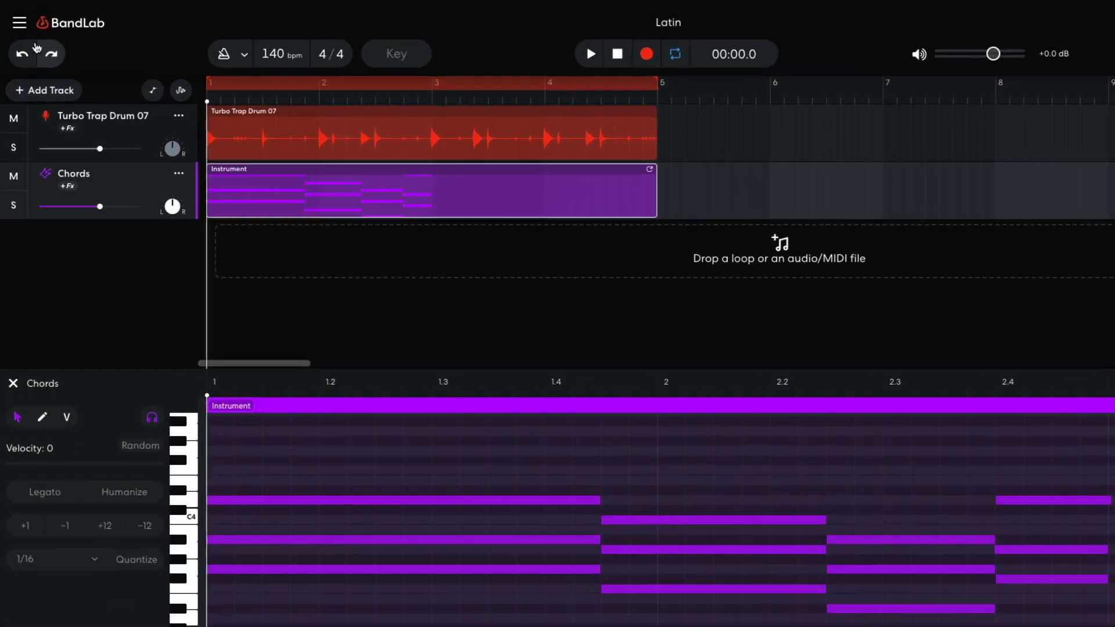
Turn off Snap to Grid in the project settings
click(19, 23)
mouse_move(61, 161)
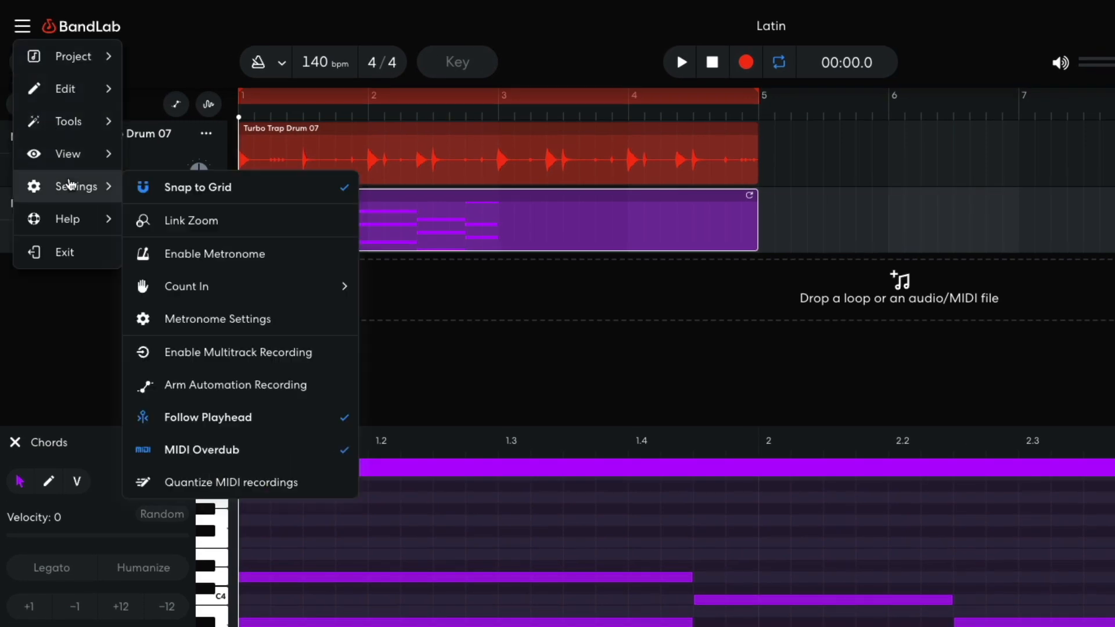
click(154, 186)
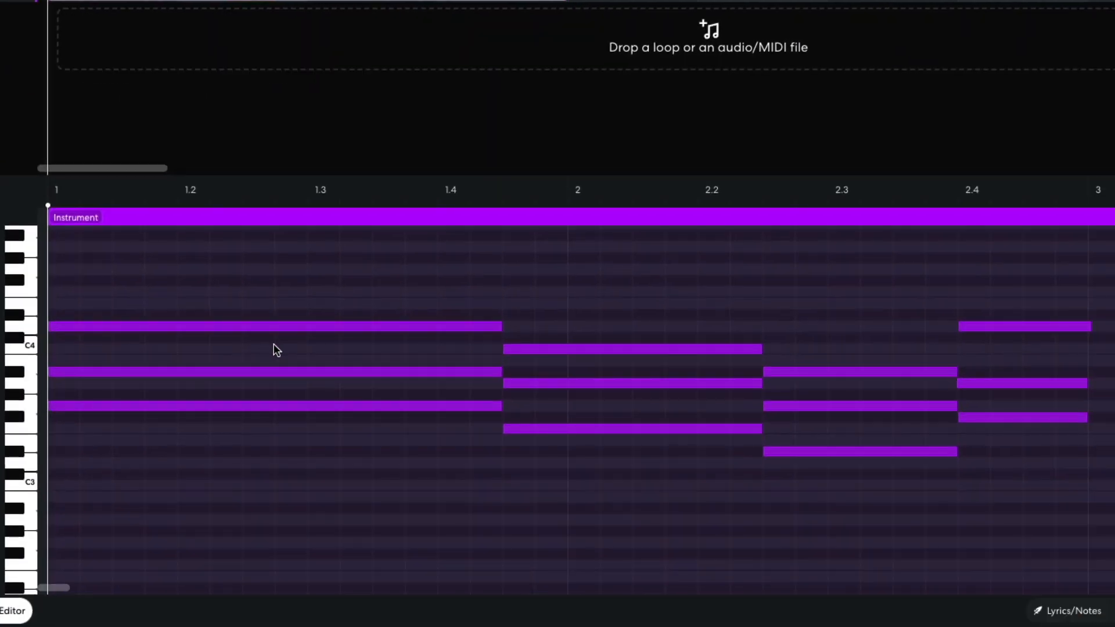
Select the middle note of each of the four chords and shift them slightly later in time
click(290, 371)
shift+click(553, 383)
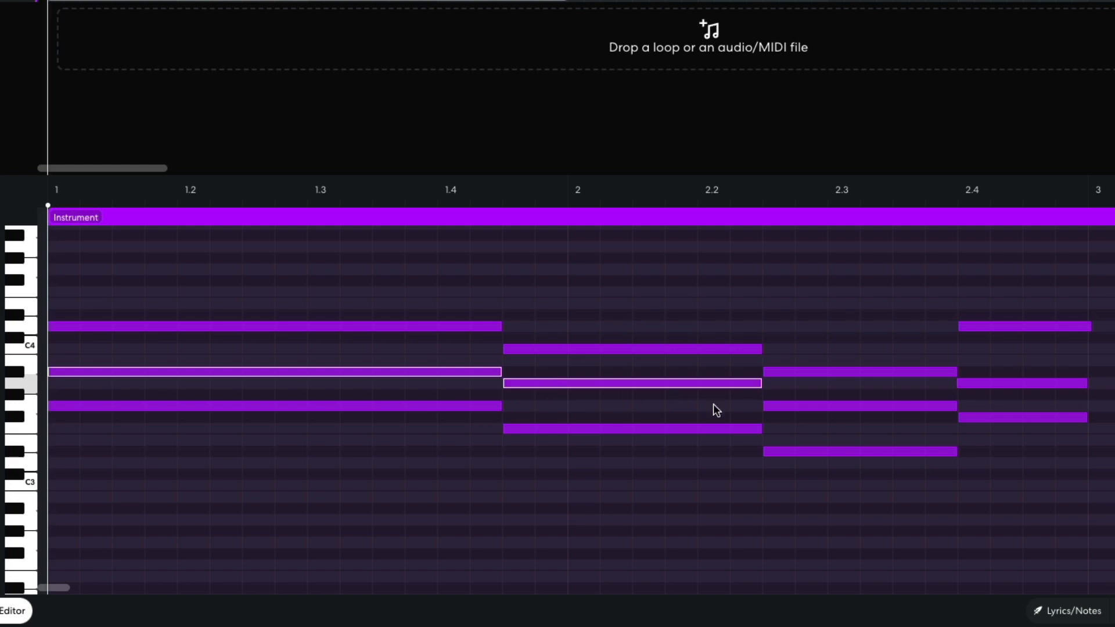
shift+click(801, 406)
shift+click(976, 384)
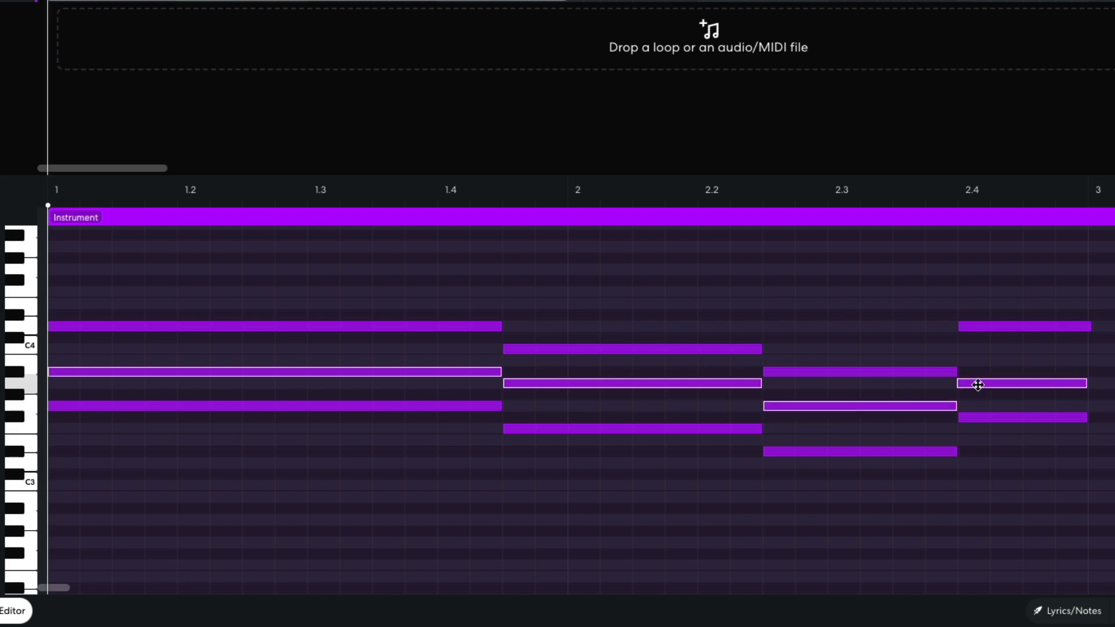
drag(92, 372, 105, 373)
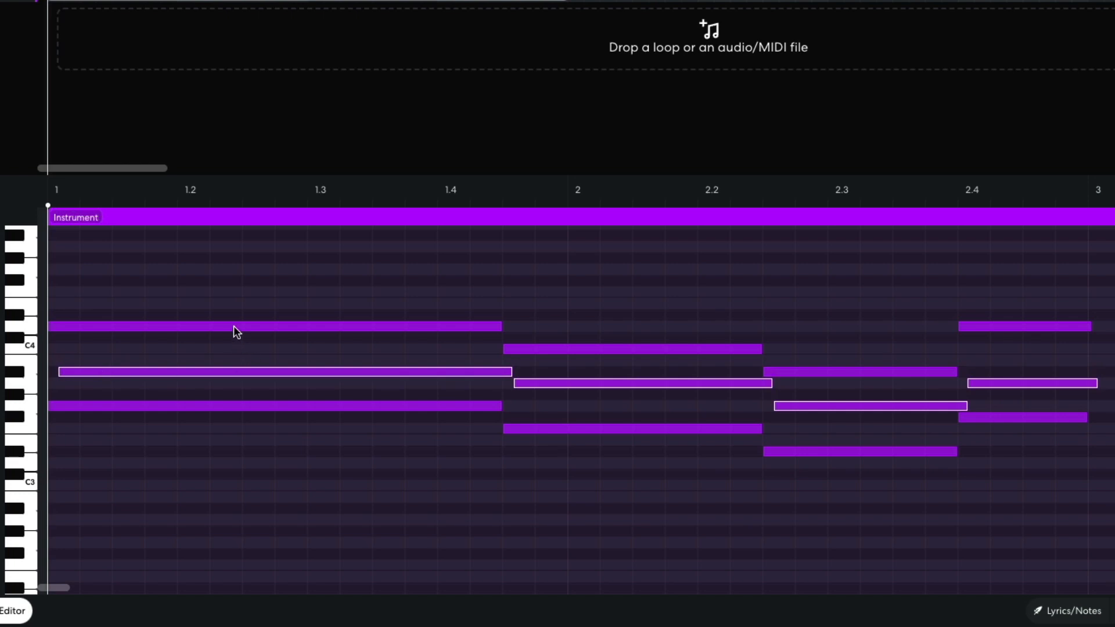
Shift the top note of all four chords slightly later than the middle notes and play back the strummed chords
click(394, 325)
shift+click(550, 350)
shift+click(825, 372)
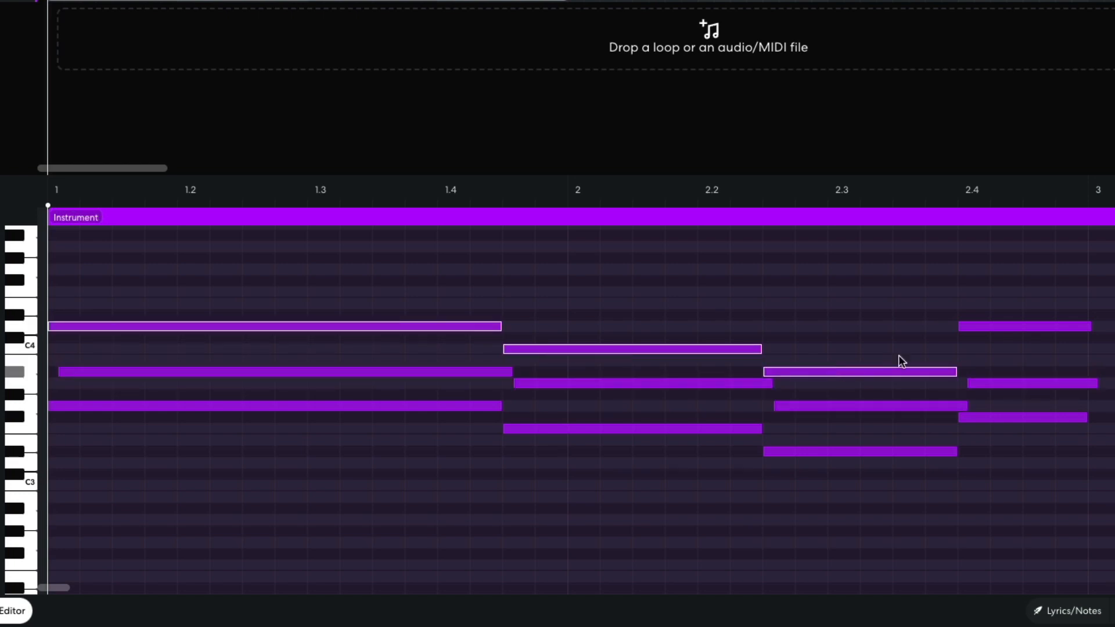
shift+click(970, 326)
drag(67, 330, 93, 328)
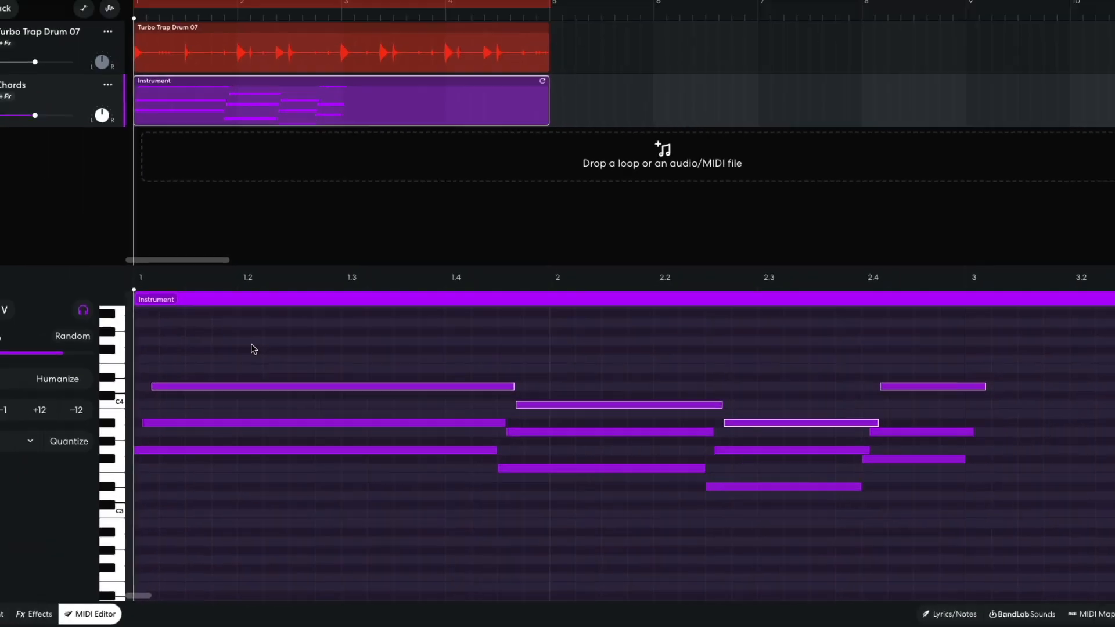
key(space)
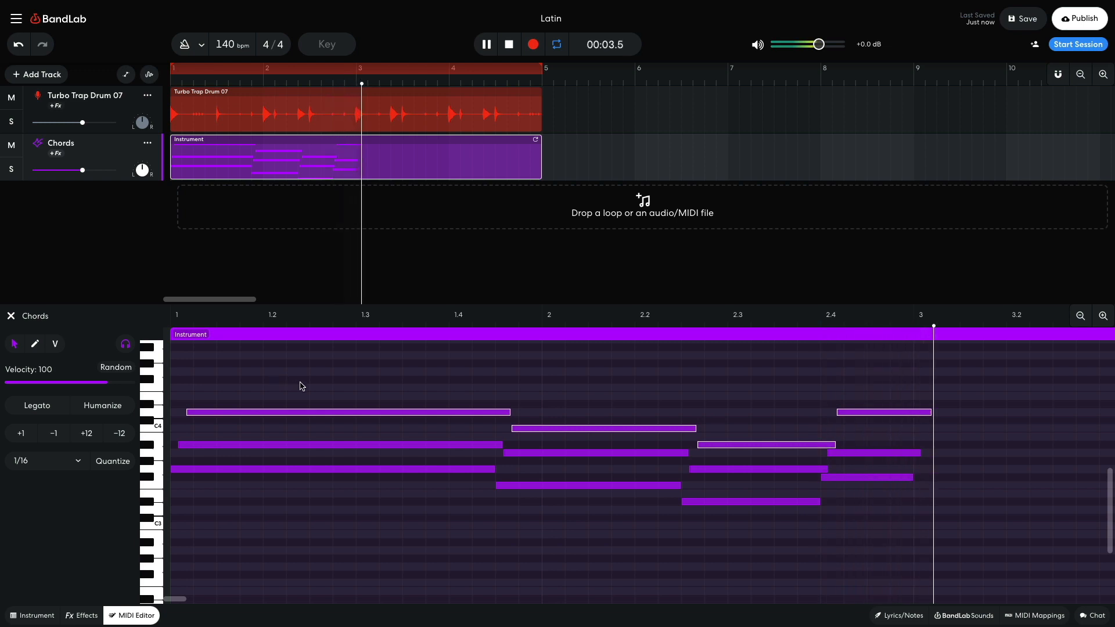
key(space)
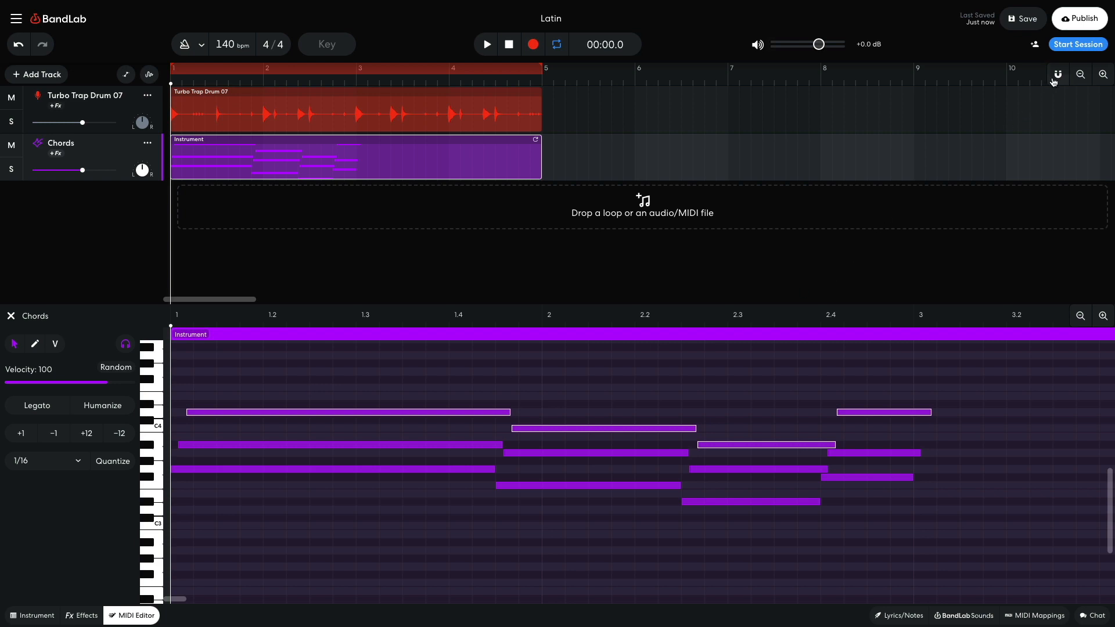
Turn Snap to Grid back on and shorten the last chord's top and middle notes to end at bar 3
click(966, 391)
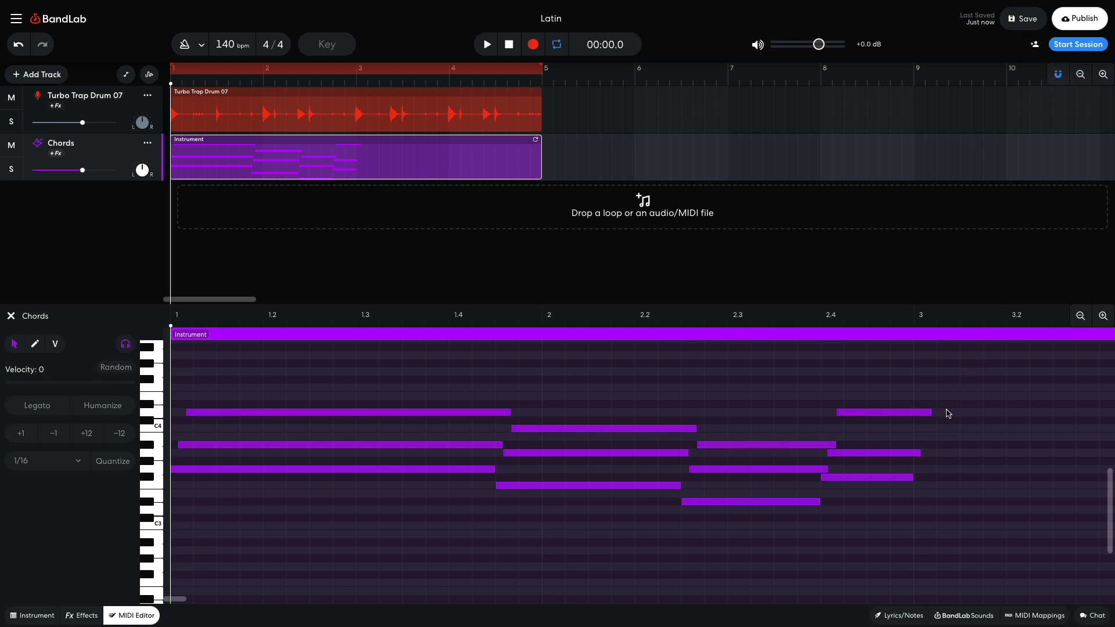
drag(929, 413, 918, 412)
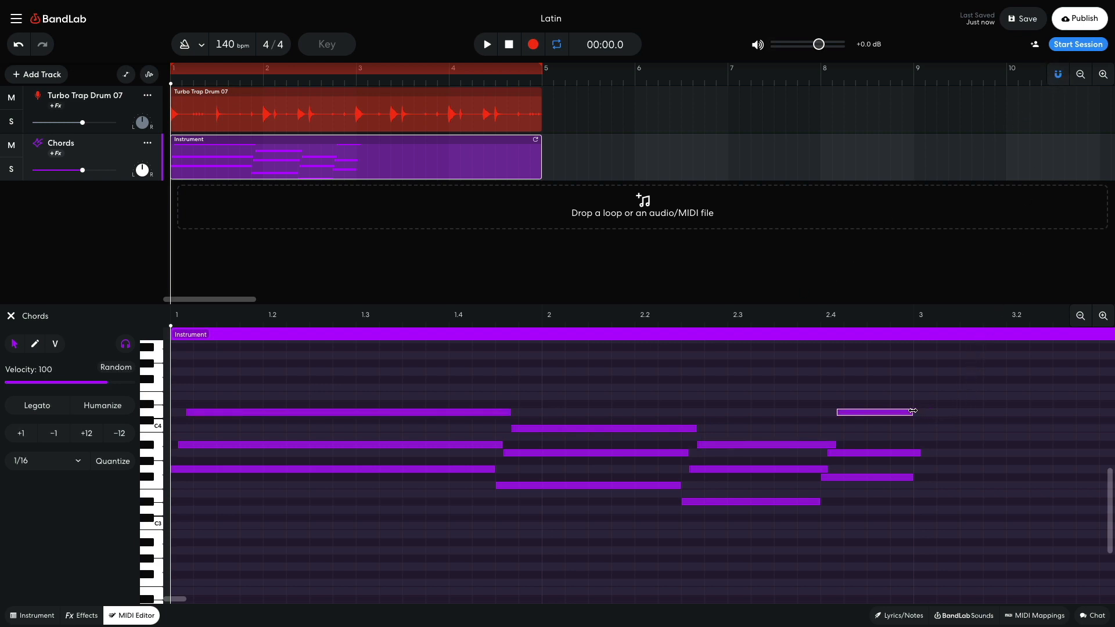
drag(919, 451, 913, 452)
Duplicate all the chord notes from bars 1–2 into bars 3–4 of the Chords region and play back the loop
click(1080, 315)
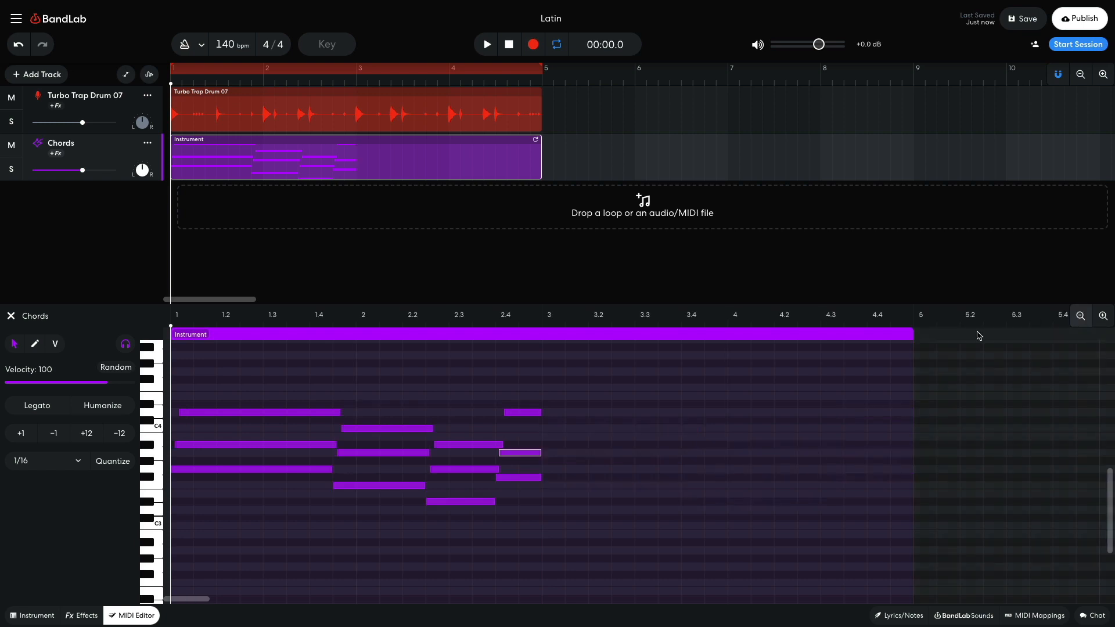
drag(591, 378, 232, 535)
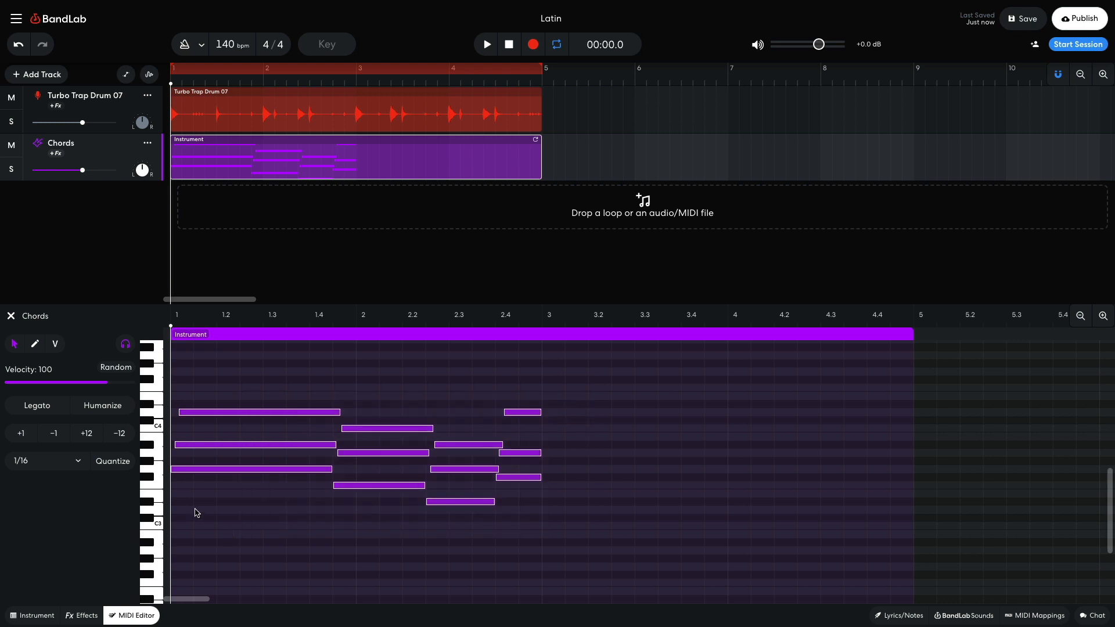
drag(203, 475, 569, 471)
key(space)
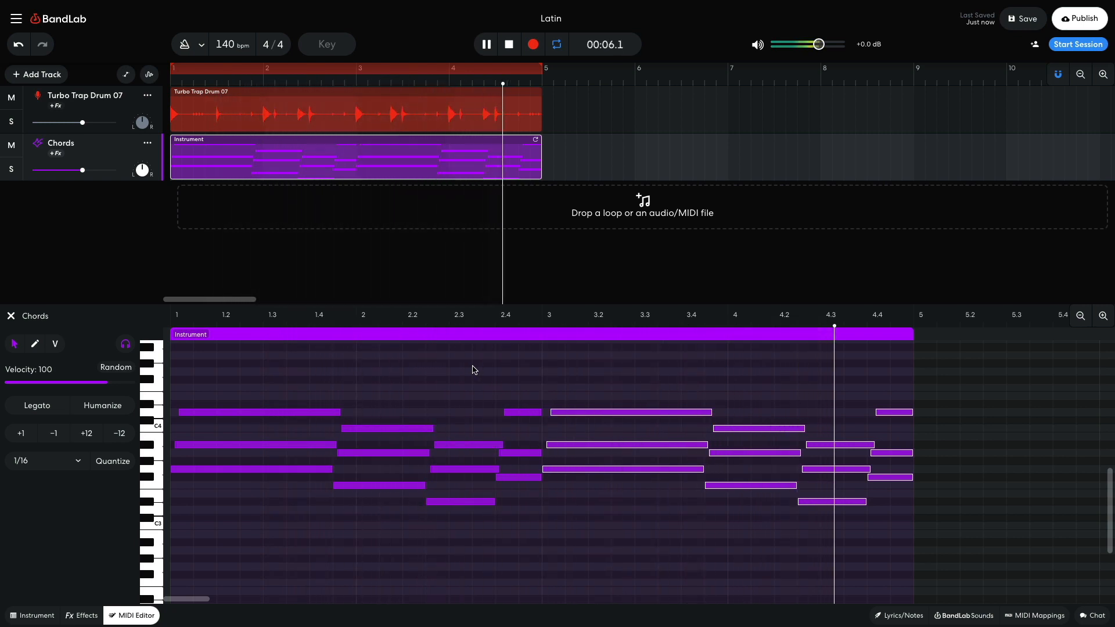
key(space)
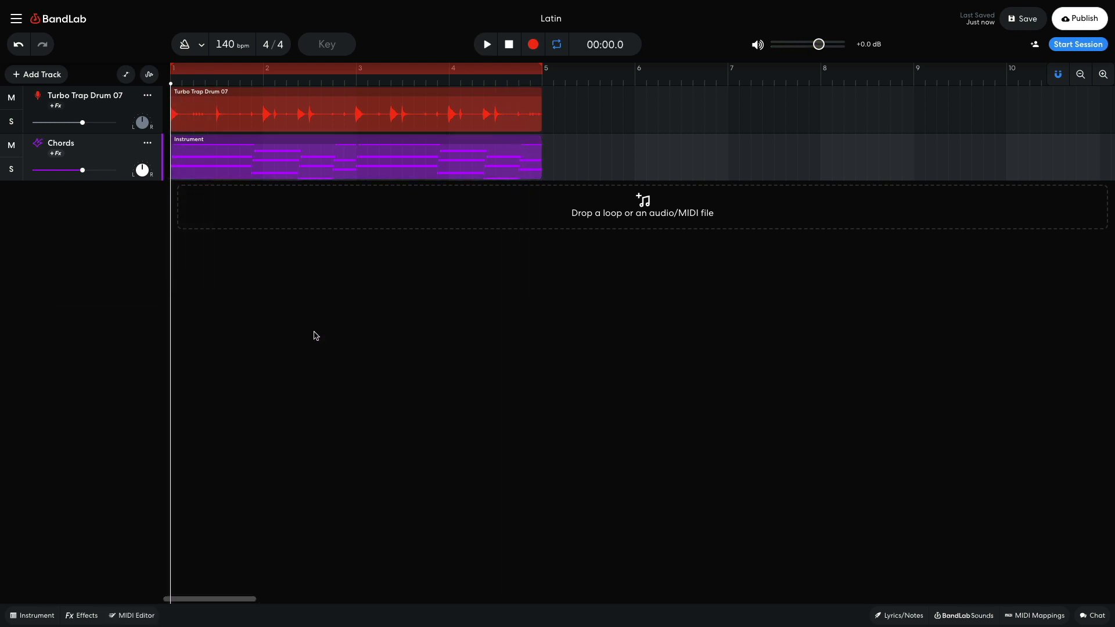
Add a virtual instrument track and load the 808 Bass sound from the 808s category
click(54, 80)
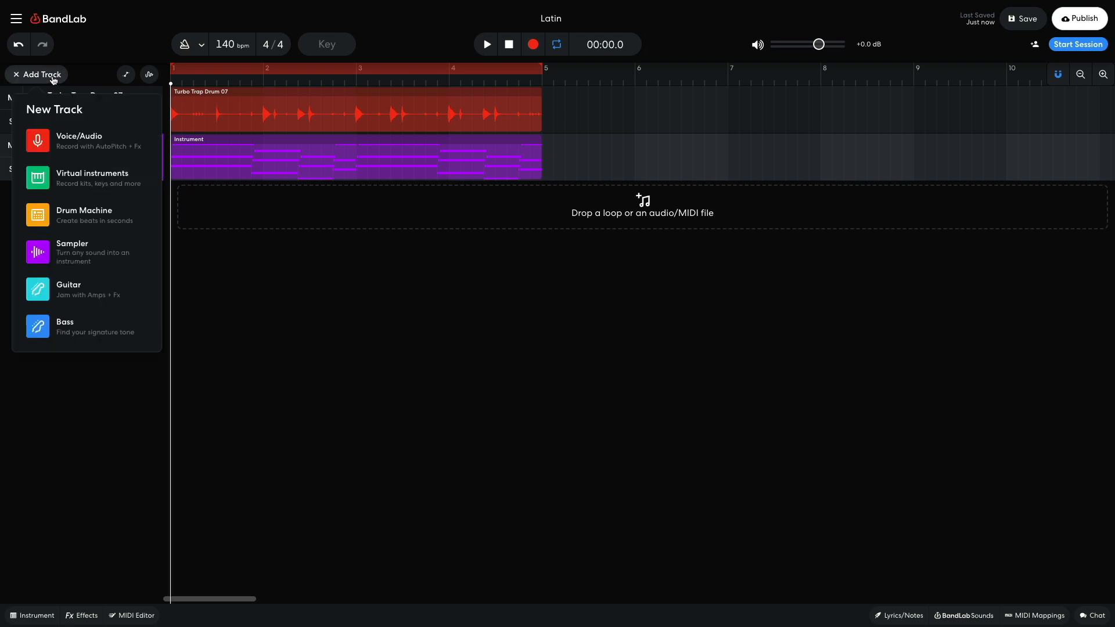
click(80, 177)
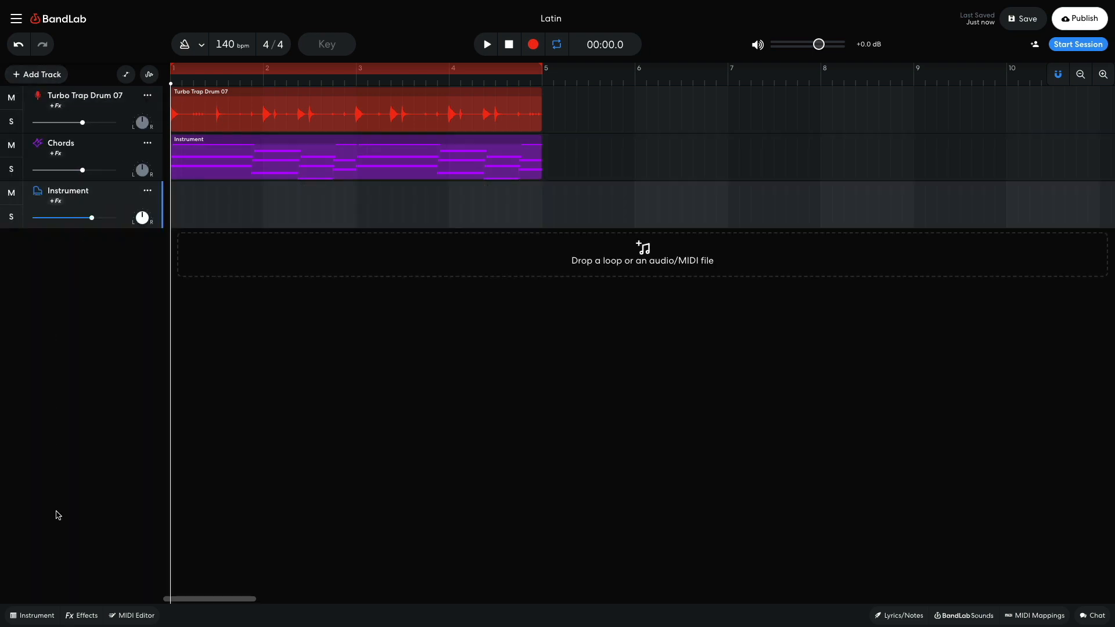
click(46, 615)
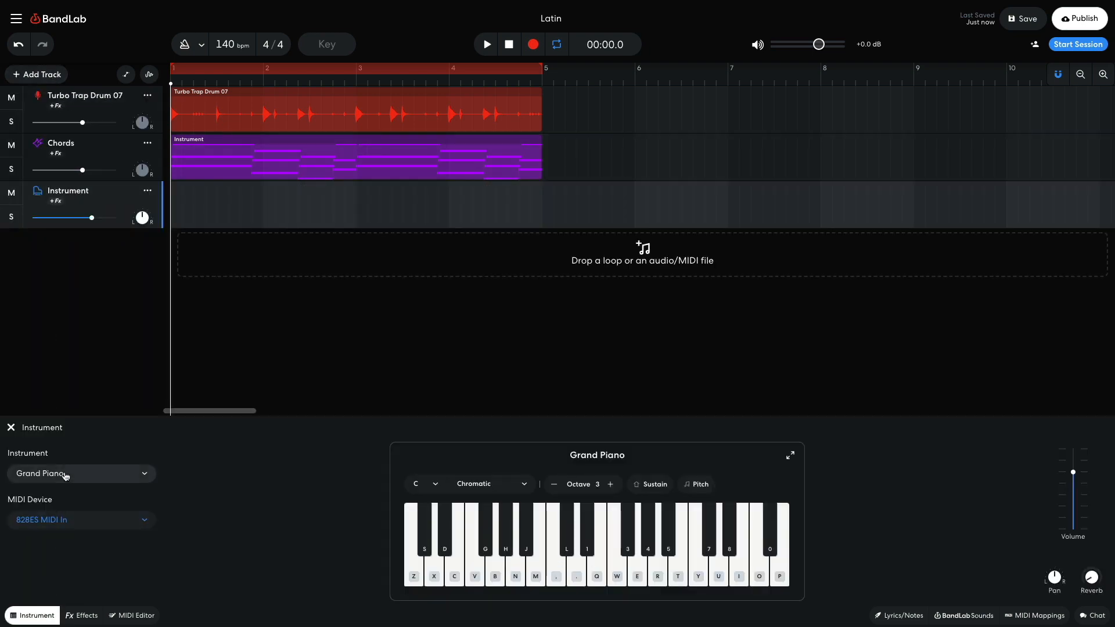
click(67, 473)
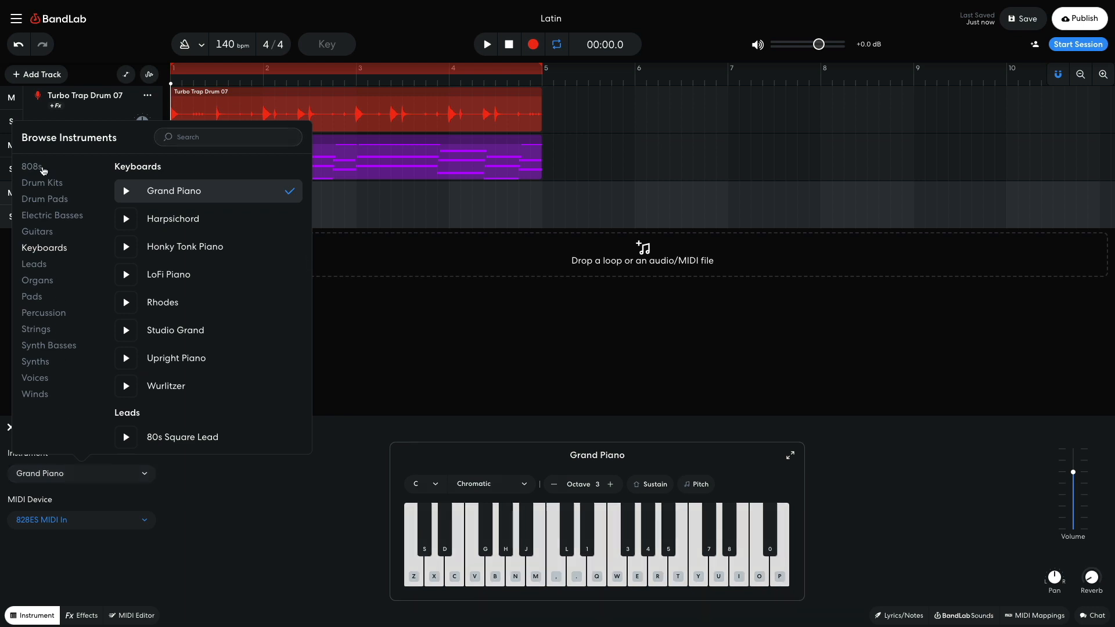
click(42, 169)
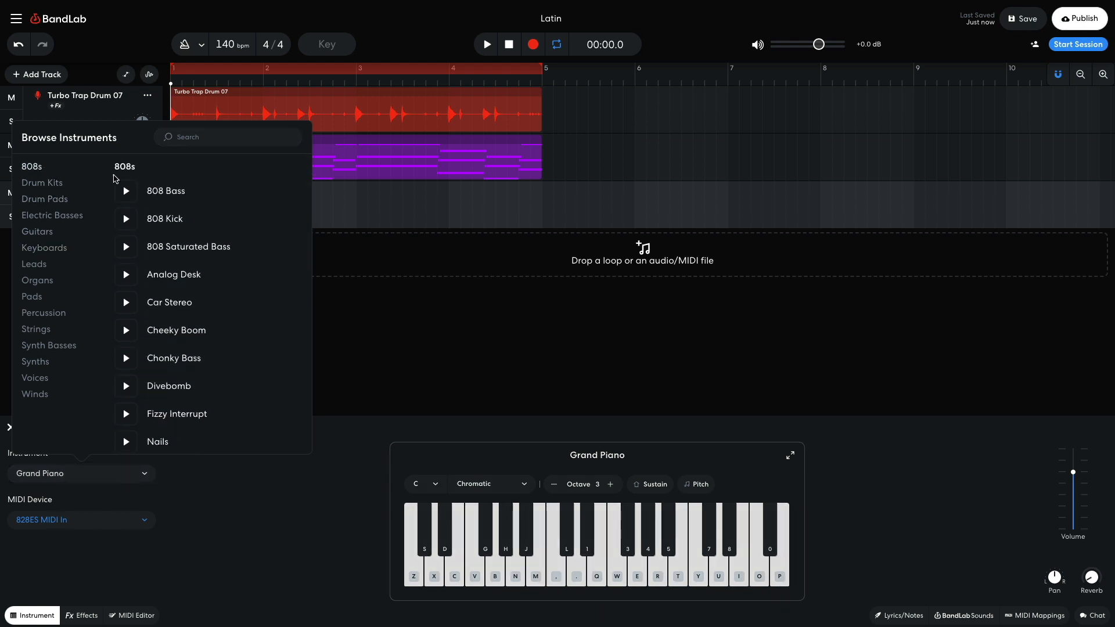
click(173, 194)
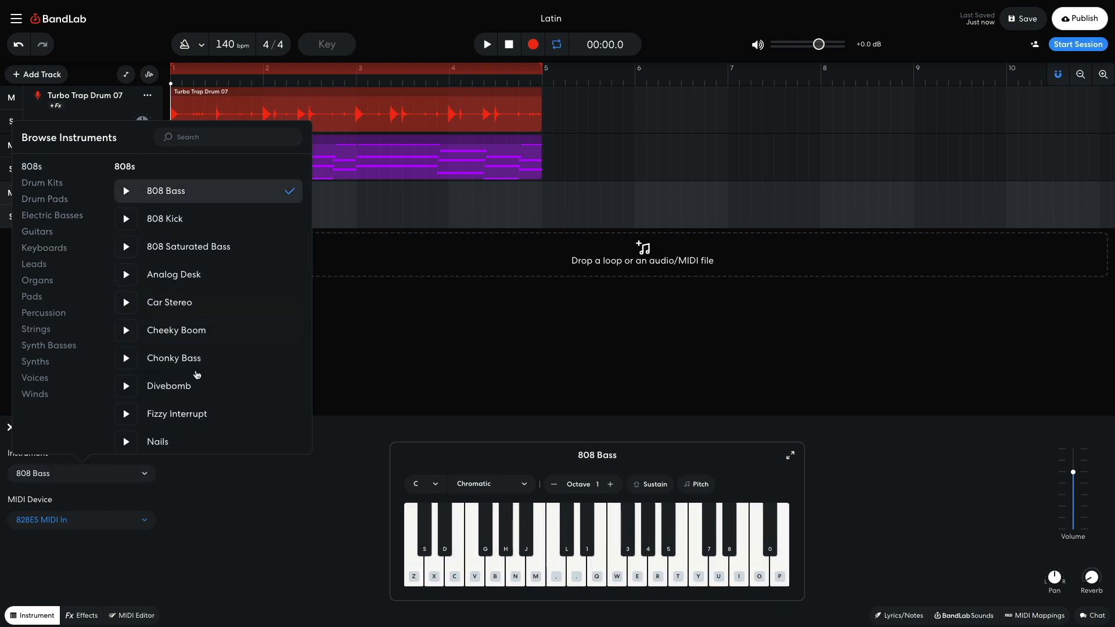
click(208, 494)
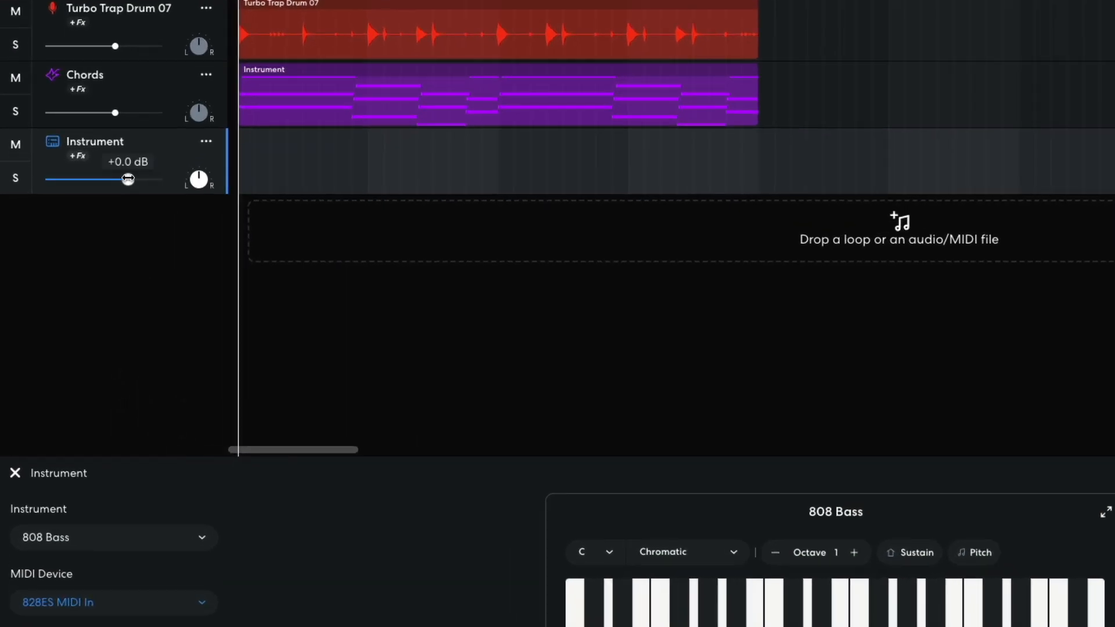
Lower the 808 track's volume to match the other tracks and rename the track Bass
drag(91, 218, 85, 218)
drag(118, 179, 107, 180)
key(shift)
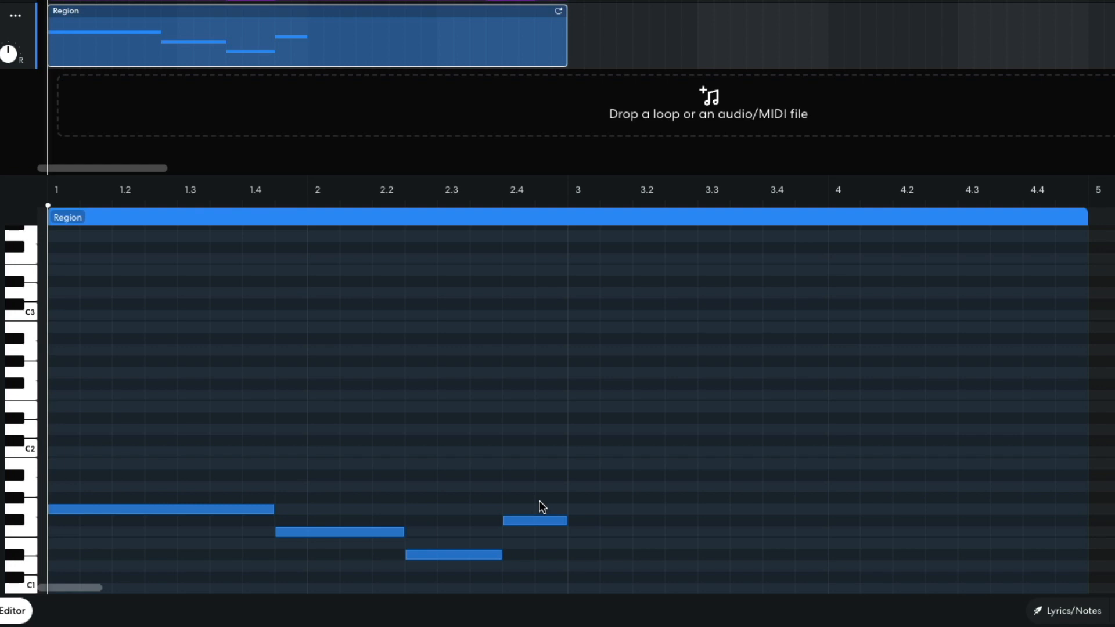
Duplicate the four bass notes from bars 1–2 into bars 3–4 and play back the loop
drag(688, 393, 201, 581)
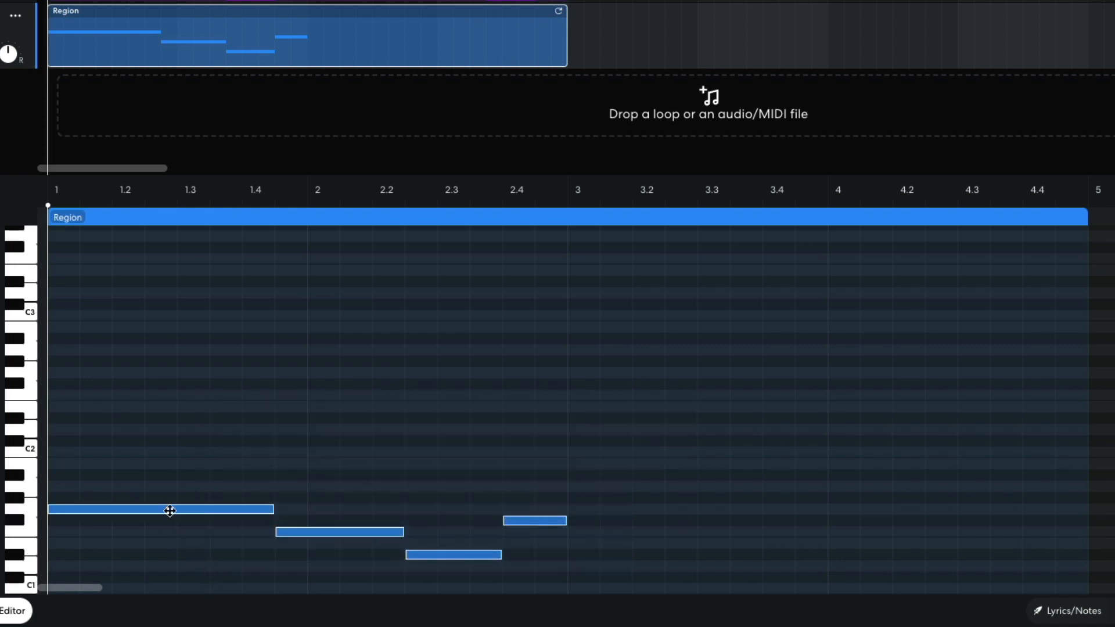
drag(170, 511, 690, 511)
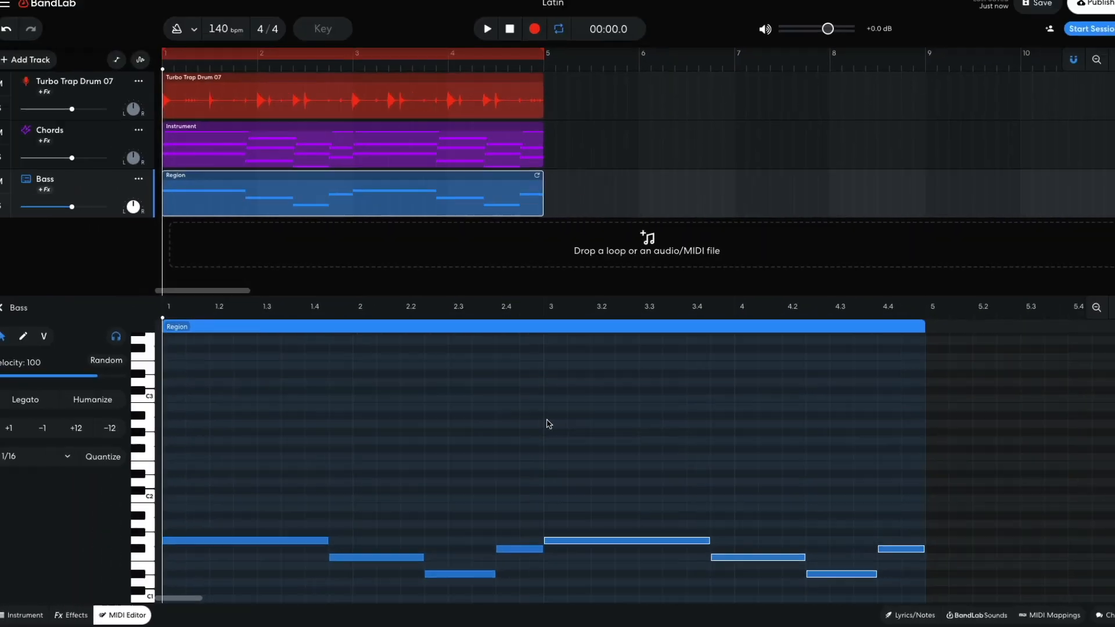
key(space)
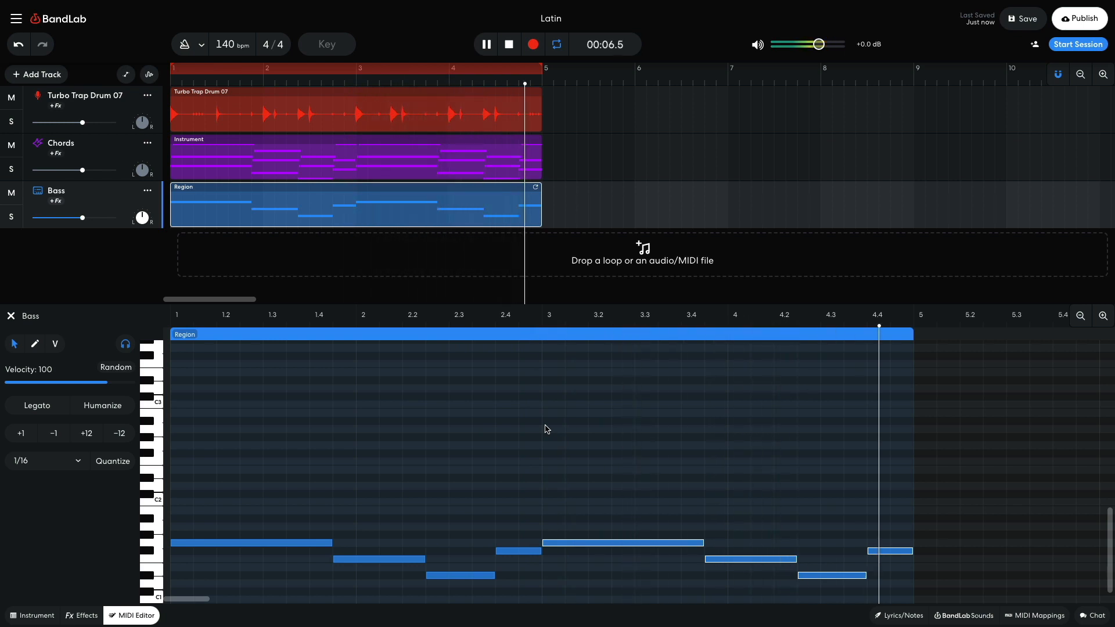
key(space)
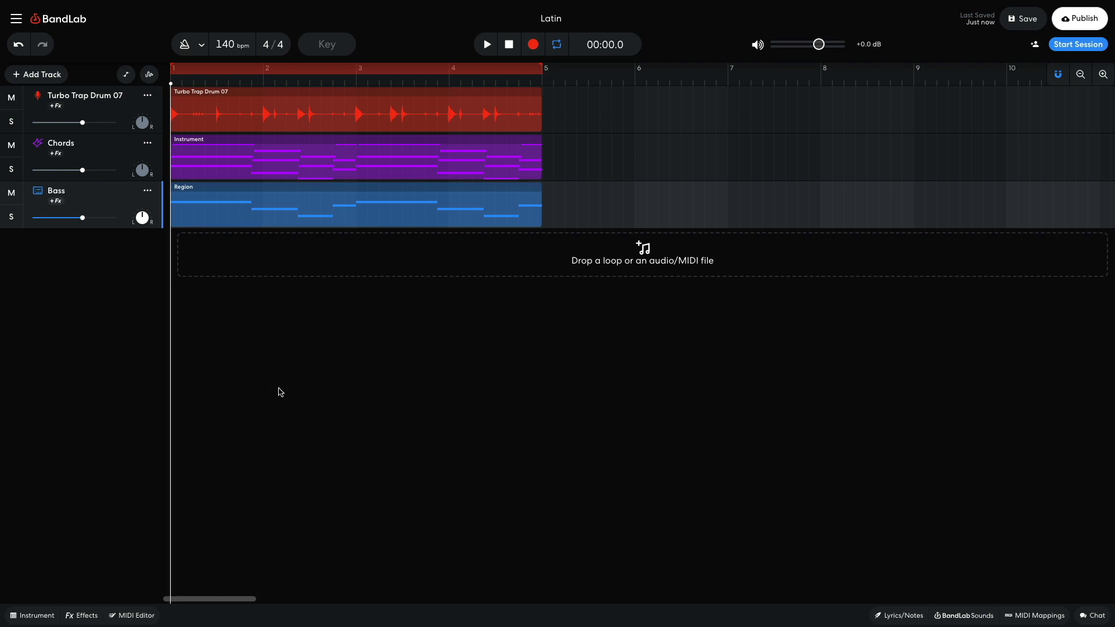
Add another virtual instrument track and load the Acoustic Guitar sound from the Guitars category
click(40, 75)
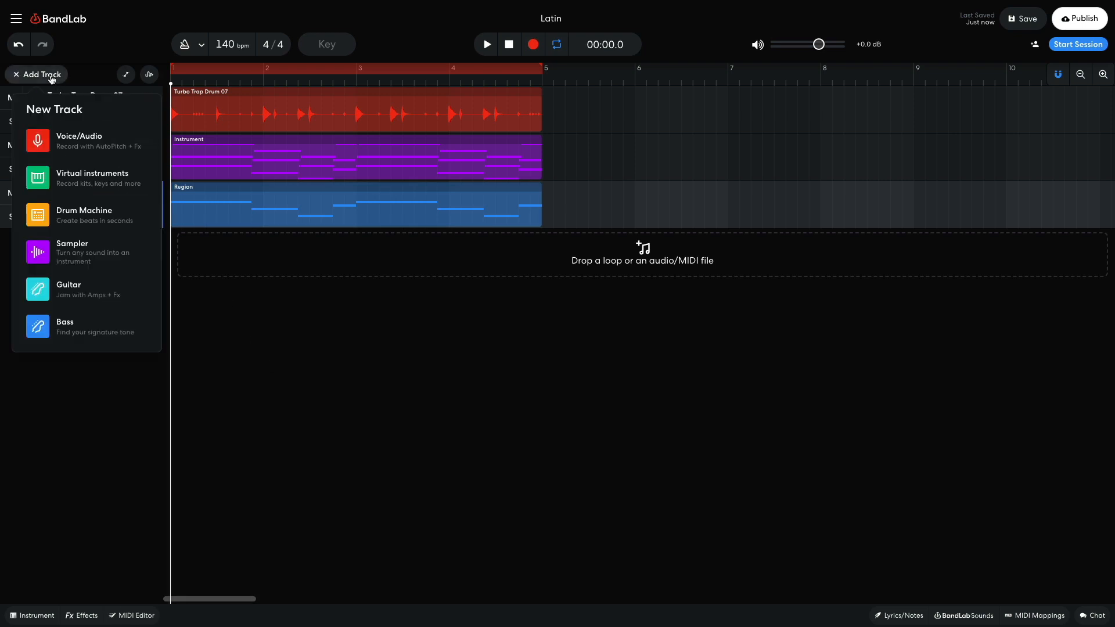
click(90, 180)
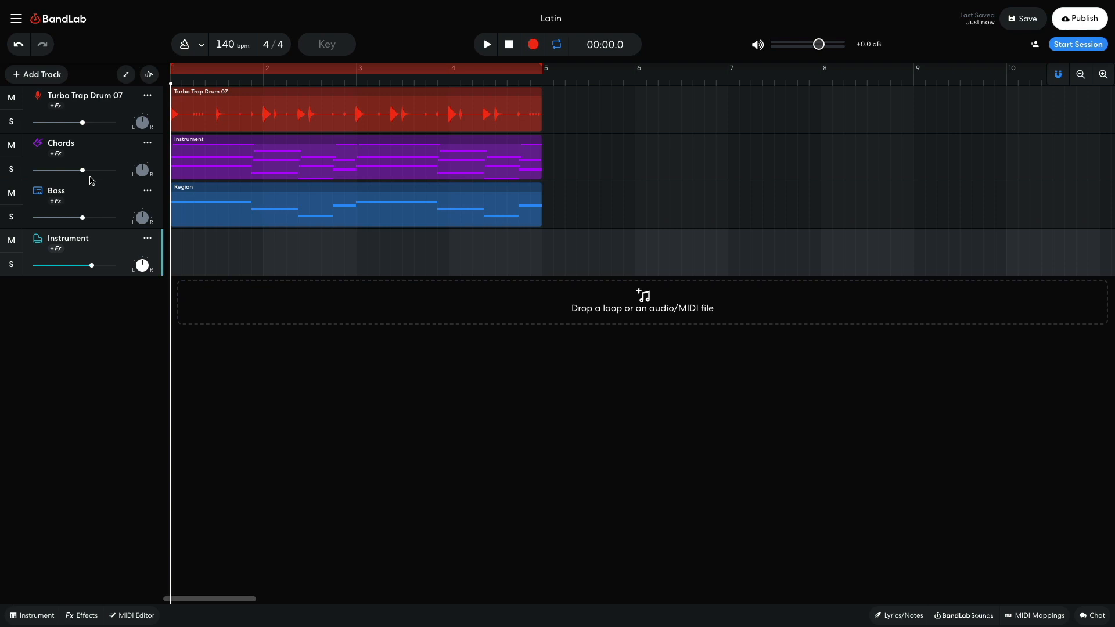
click(26, 615)
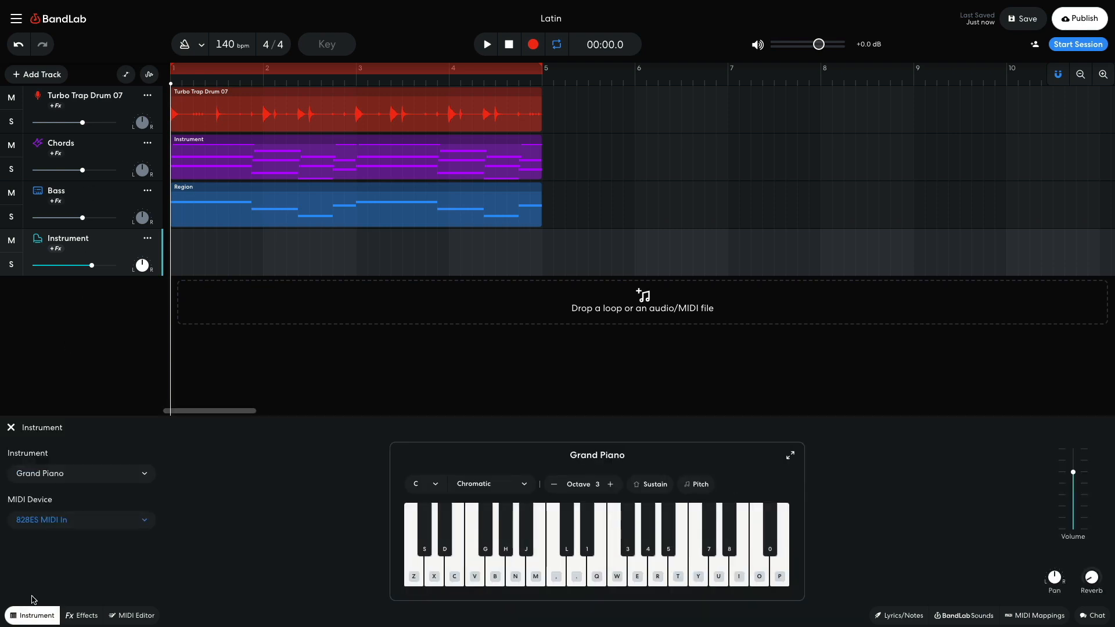
click(66, 475)
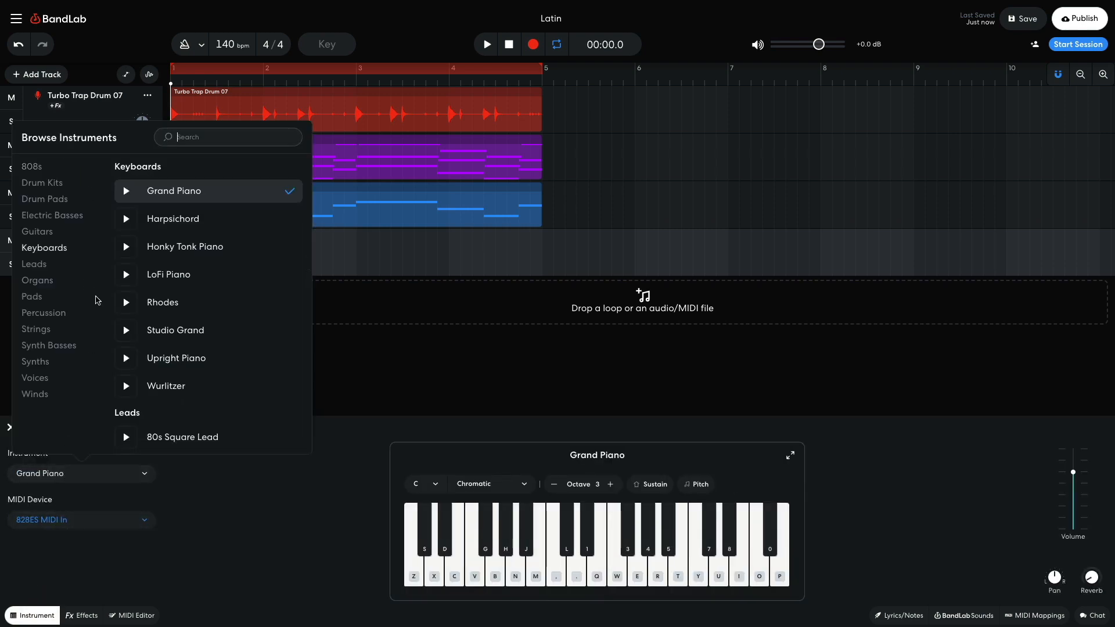
click(47, 232)
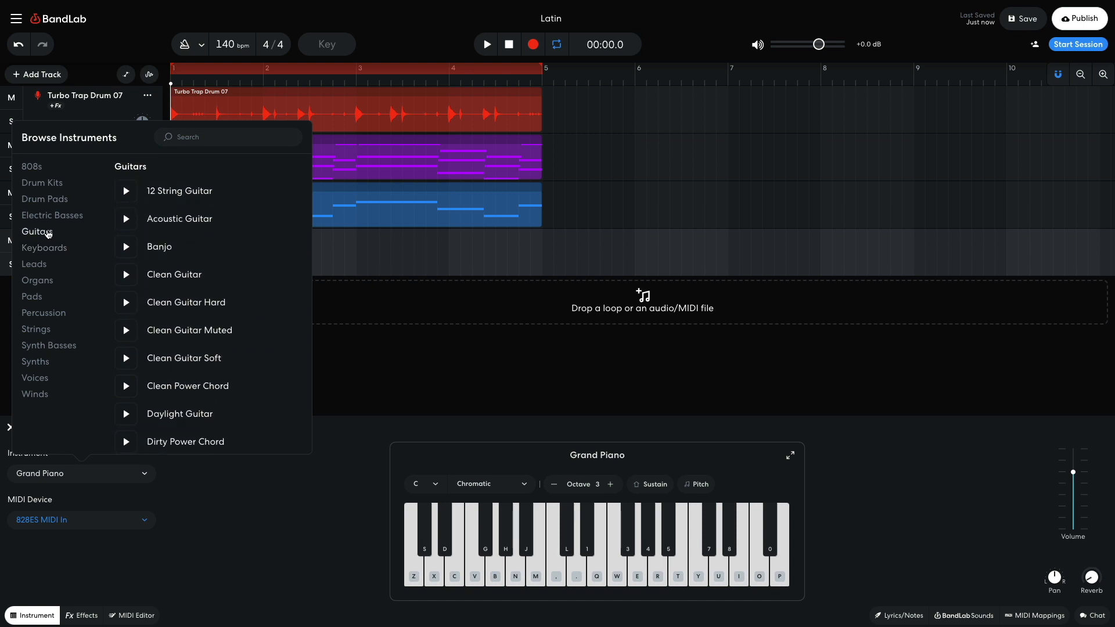
click(162, 224)
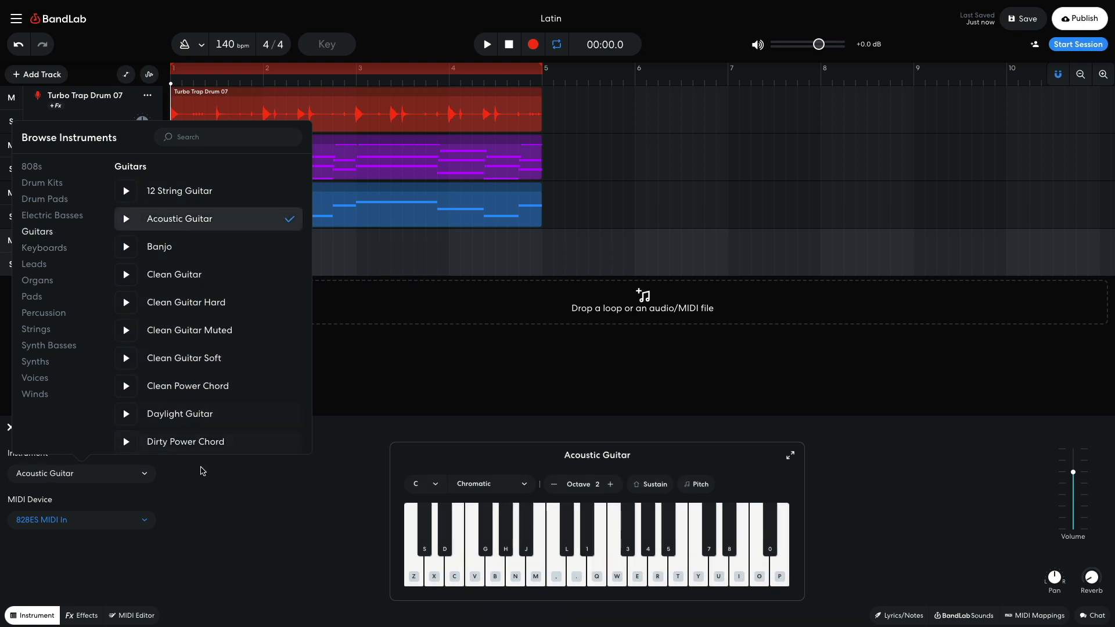
click(211, 494)
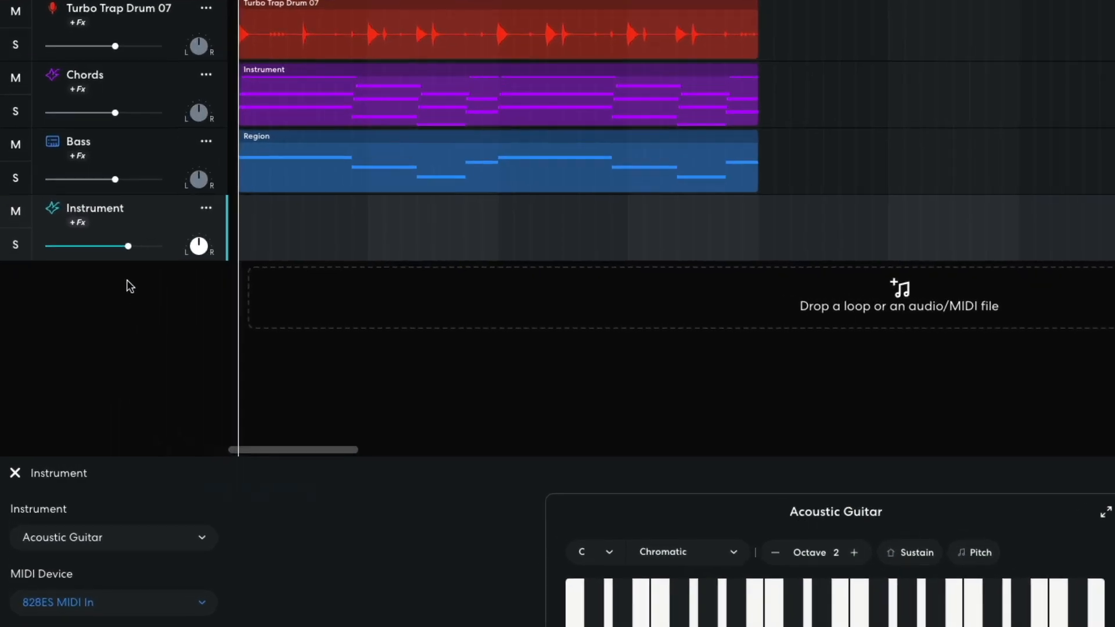
Lower the acoustic guitar track's volume to match the other tracks and rename the track Guitar
drag(126, 245, 50, 256)
key(shift)
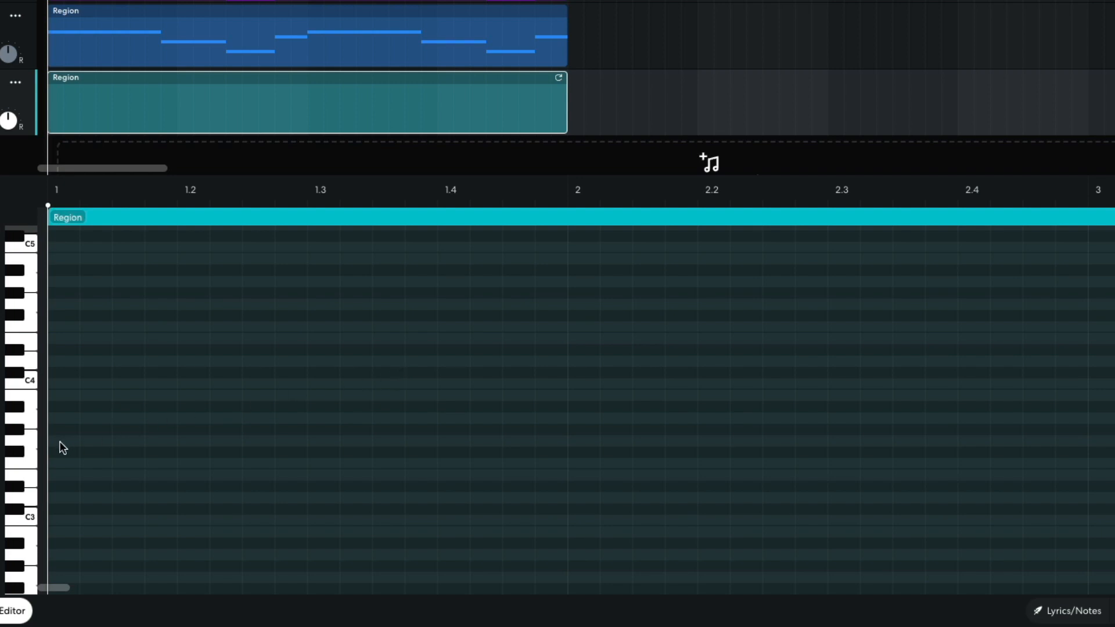
Add short guitar notes G3 at beat 1, D4 at 1.2, G3 at 1.3 and D4 half a beat after that, and play them back
click(63, 442)
click(193, 361)
click(324, 441)
click(388, 362)
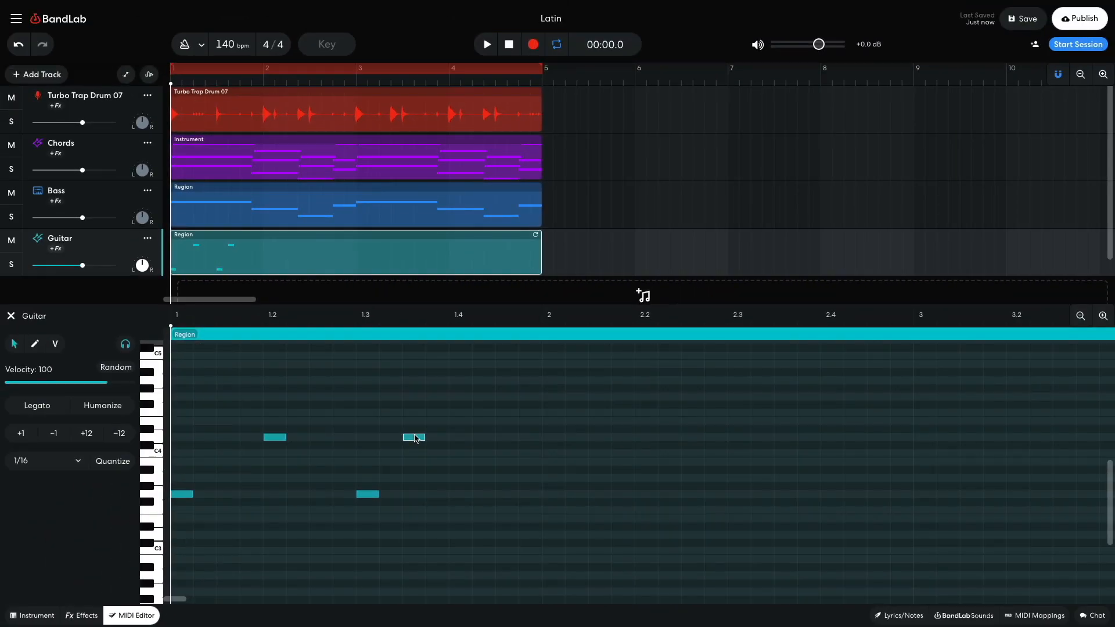
key(space)
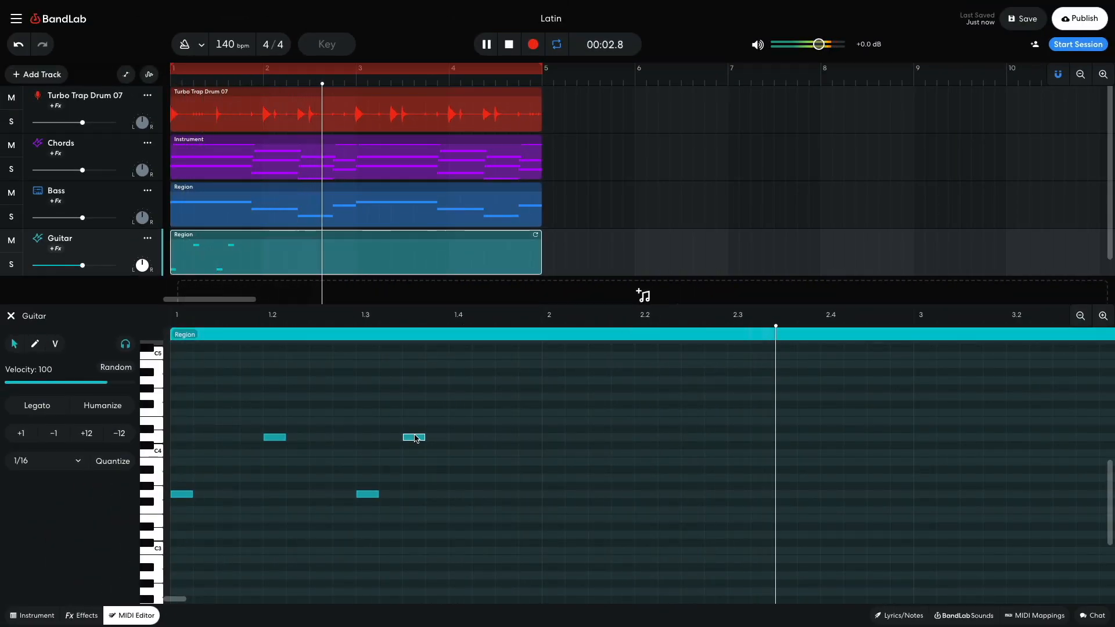
key(space)
Add a short G3 guitar note at 1.4 and a C4 half a beat after it, and play back the melody
click(374, 387)
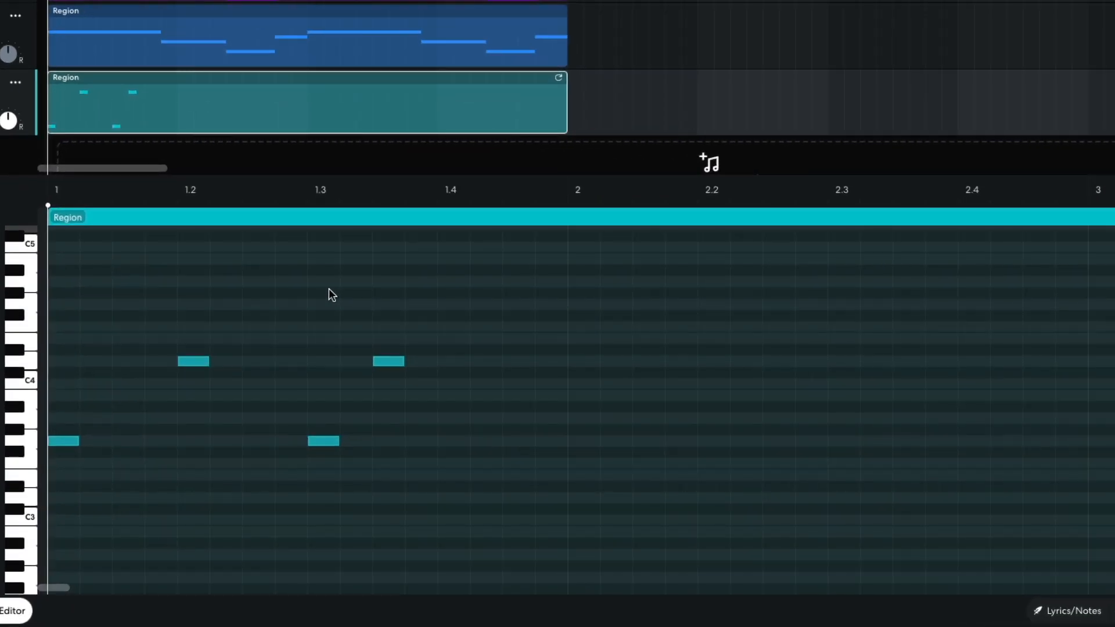
click(450, 443)
click(514, 383)
key(space)
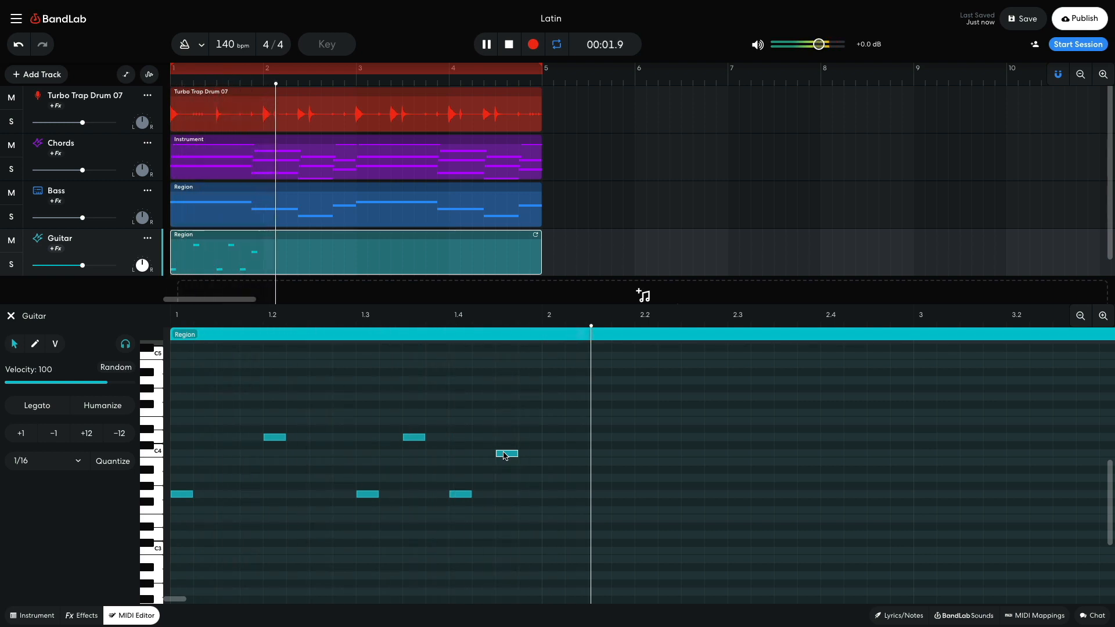
key(space)
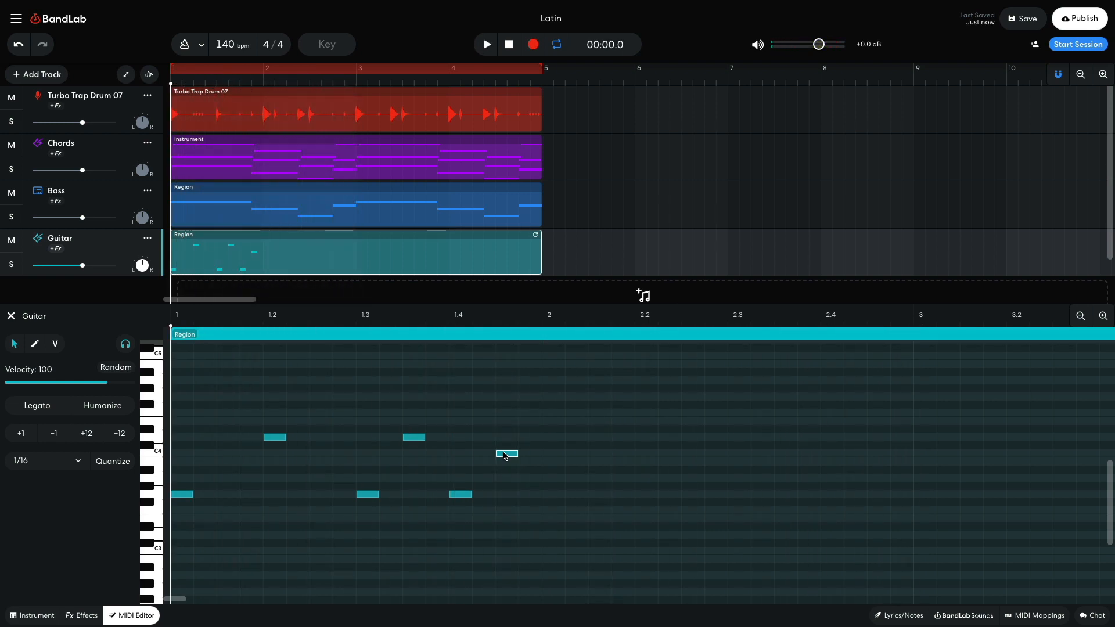
Add a short F3 guitar note at 2.2 and an A#3 half a beat after it, and play back the melody
click(582, 446)
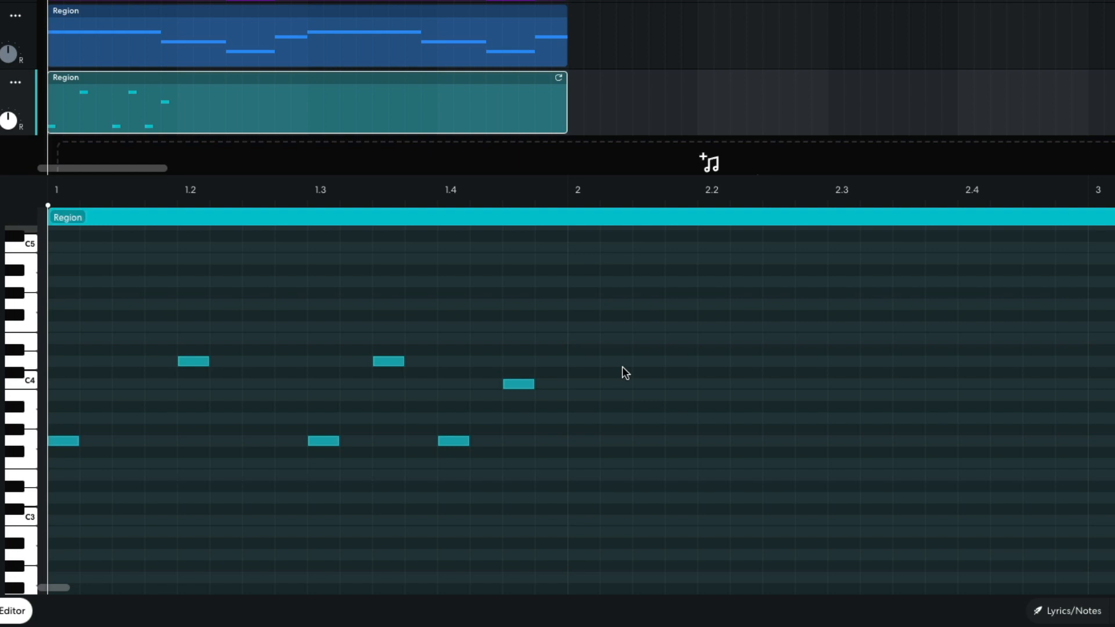
click(706, 464)
double_click(782, 408)
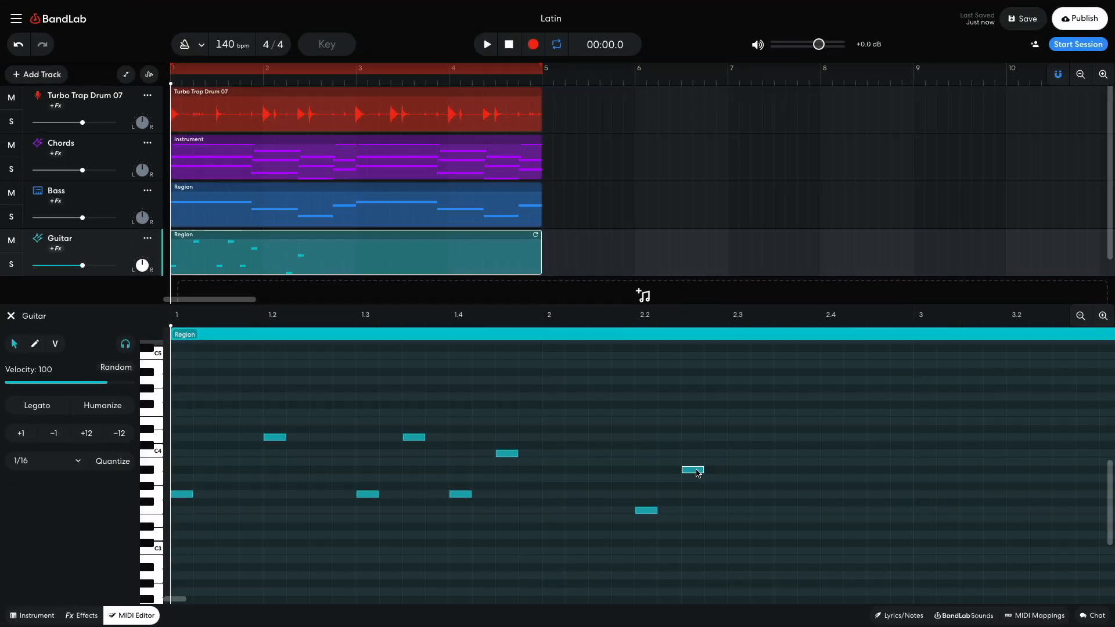
key(space)
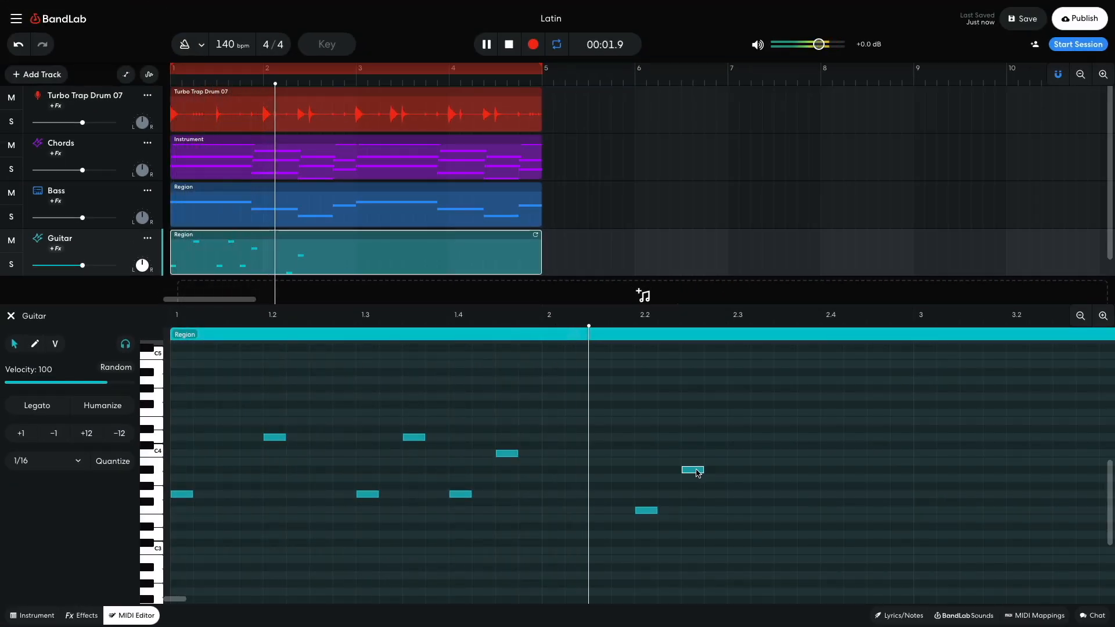
key(space)
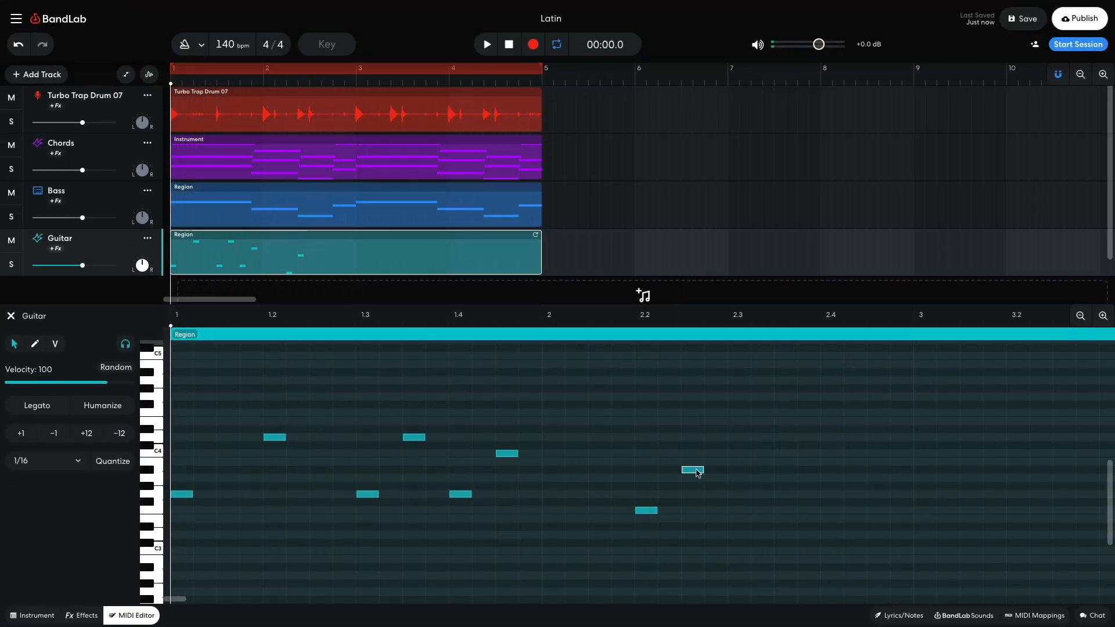
Add a short D#3 guitar note halfway between 2.3 and 2.4 and a D4 at 2.4
click(653, 402)
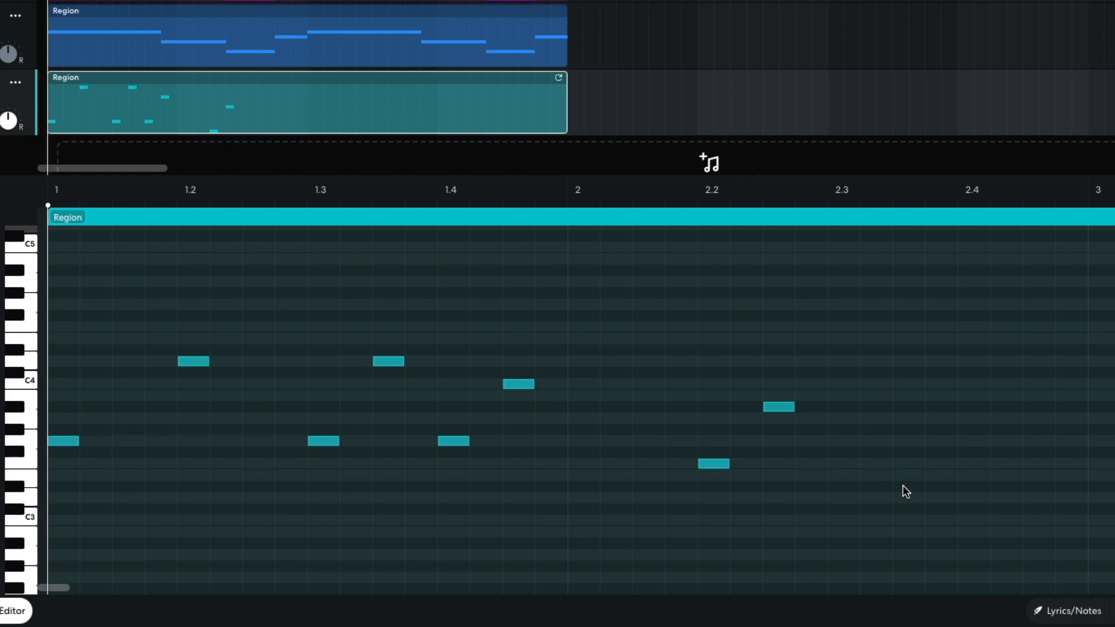
click(902, 486)
click(975, 362)
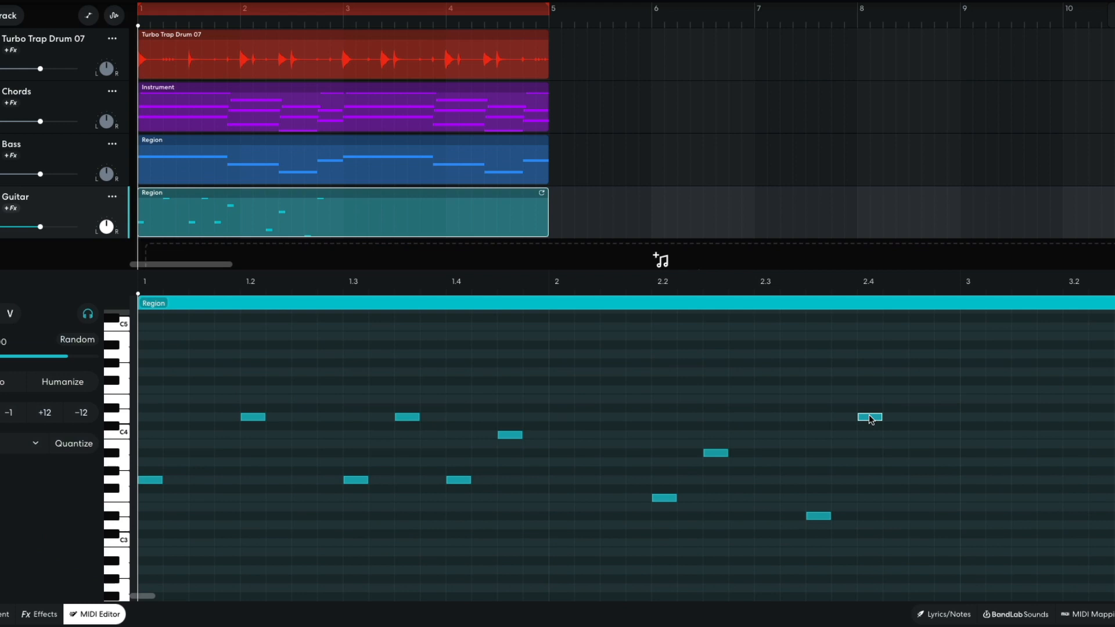
Play back the guitar melody and copy all its notes from the first two bars so the duplicate phrase starts at bar 3
key(space)
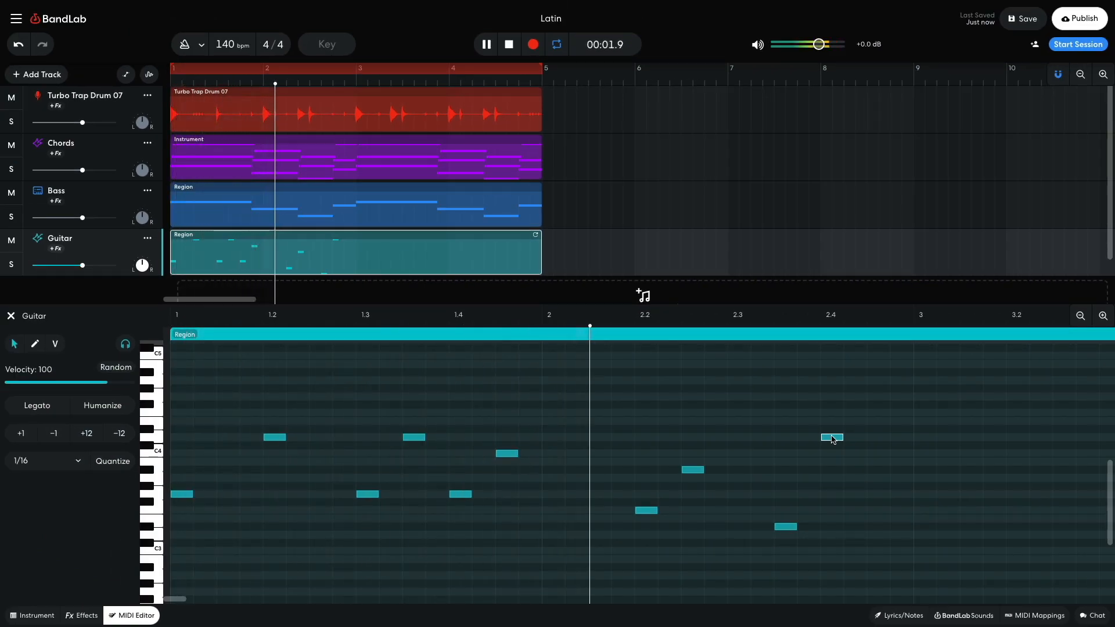
key(space)
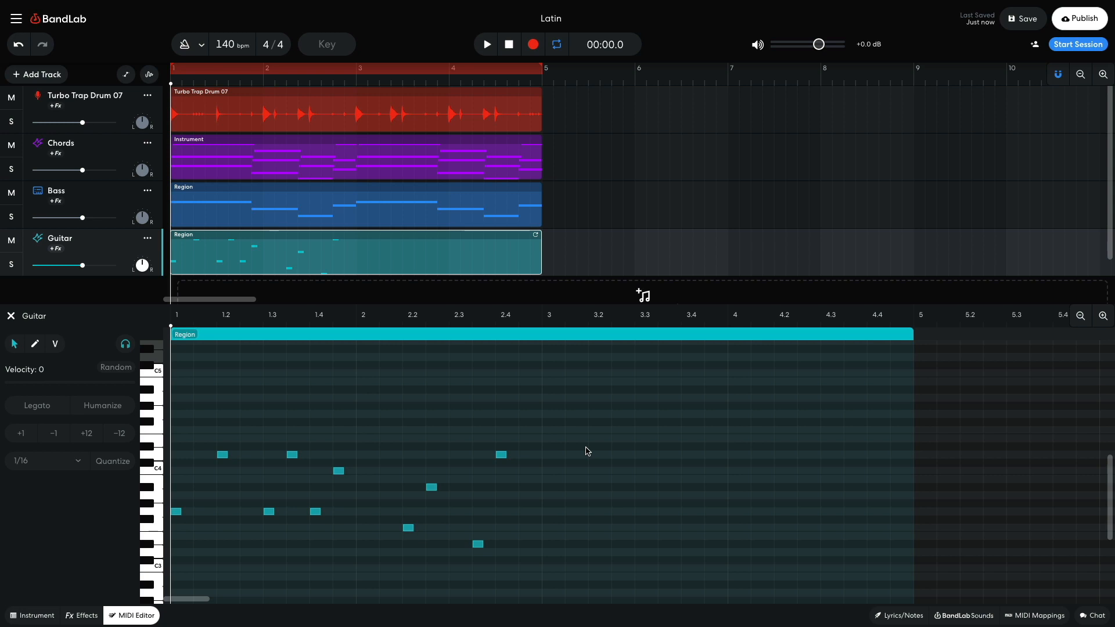
drag(578, 383, 173, 588)
drag(178, 512, 551, 516)
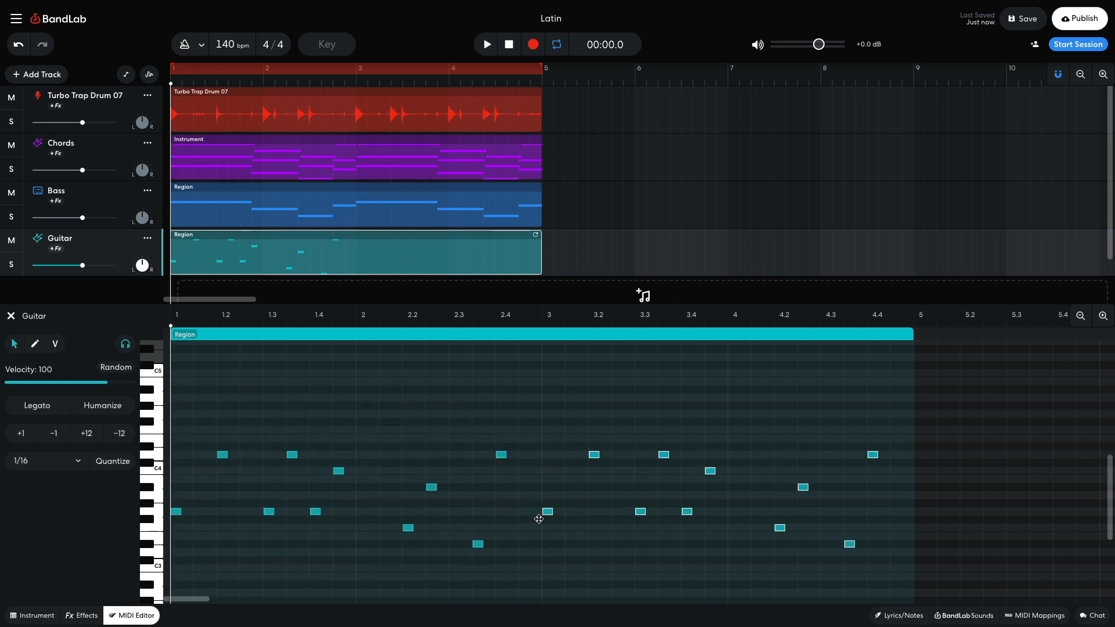
Copy the D4 guitar note at 4.4 to D3 half a beat after it, and play back the four-bar melody from the start
click(867, 335)
click(1102, 315)
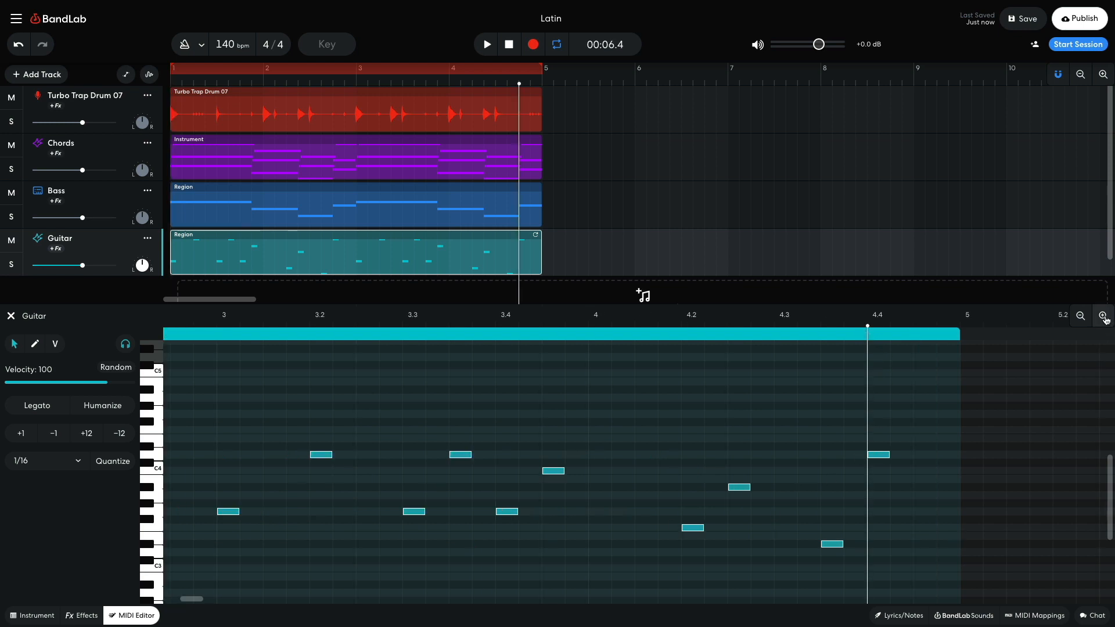
click(911, 508)
drag(880, 457, 928, 555)
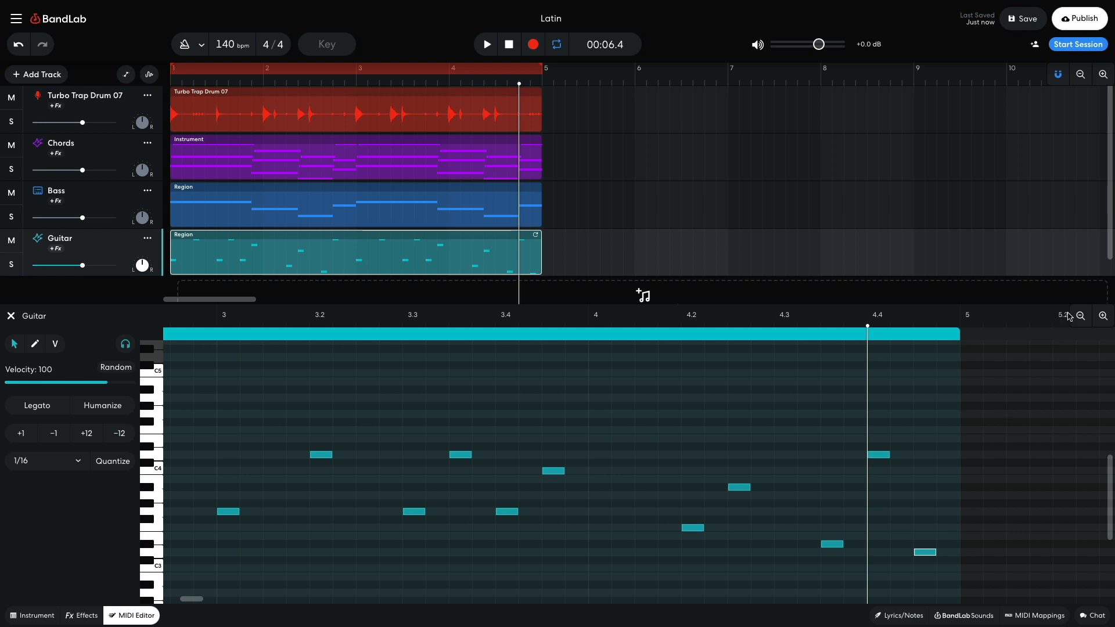
click(1080, 316)
click(1080, 316)
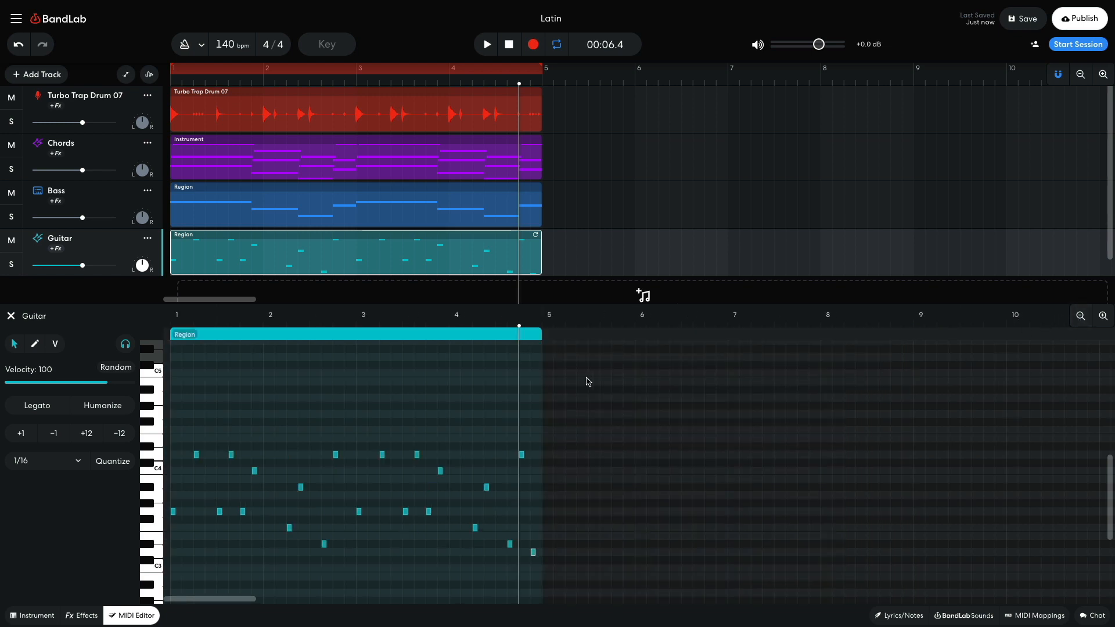
key(Return)
key(space)
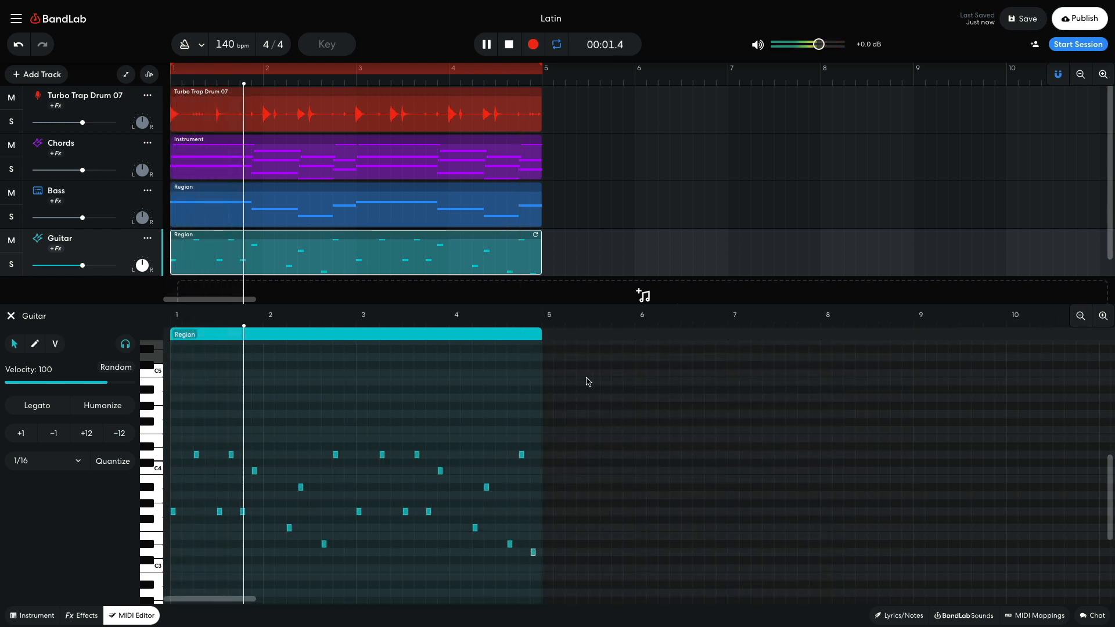